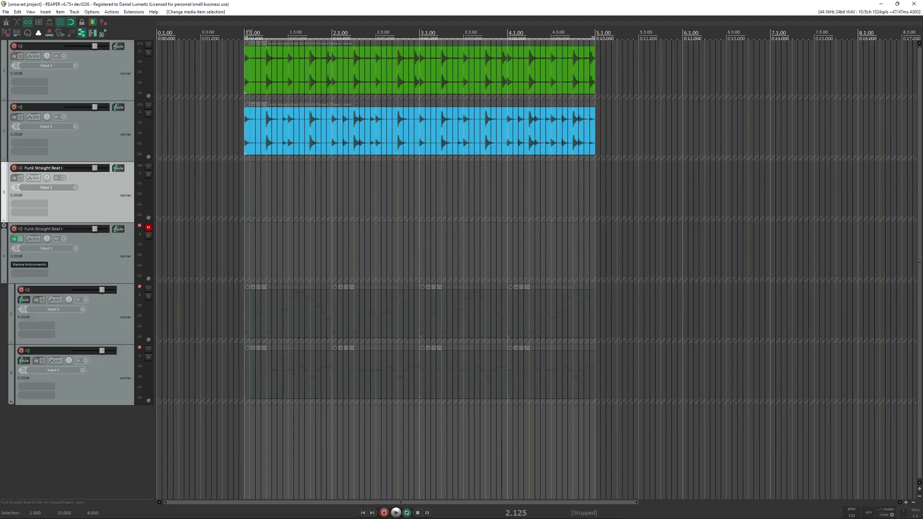
Find the daniellumertz_Layers.lua script with the filter "layers", run it, close the action list and reposition the Layers window.
{"action": "key", "text": "question"}
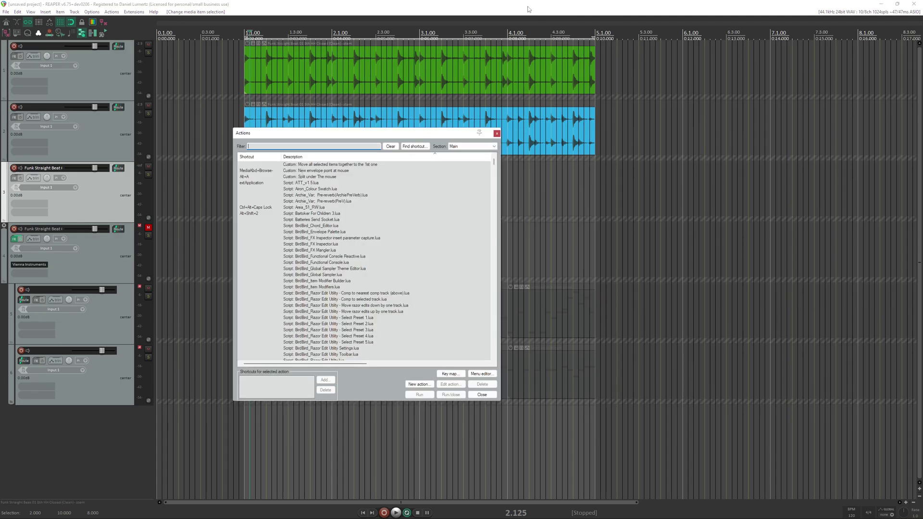
{"action": "type", "text": "layers"}
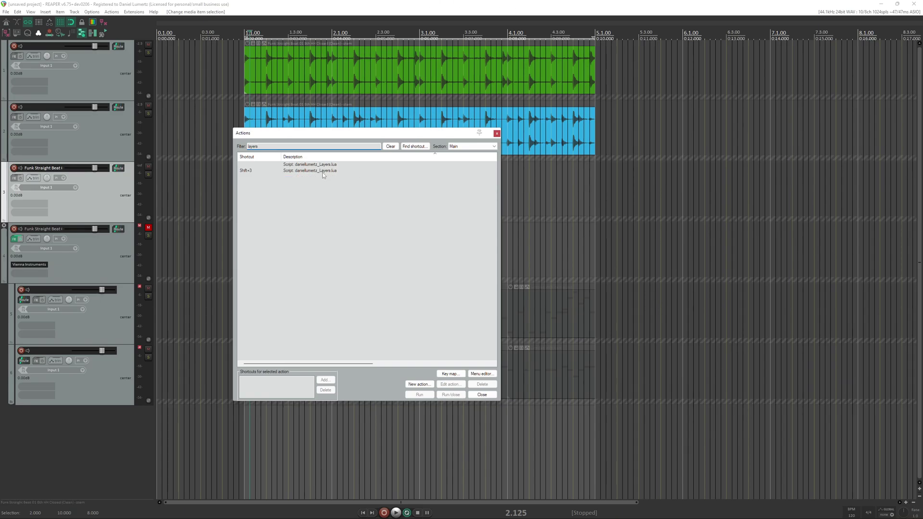
{"action": "double_click", "coordinate": [323, 171]}
{"action": "left_click", "coordinate": [496, 133]}
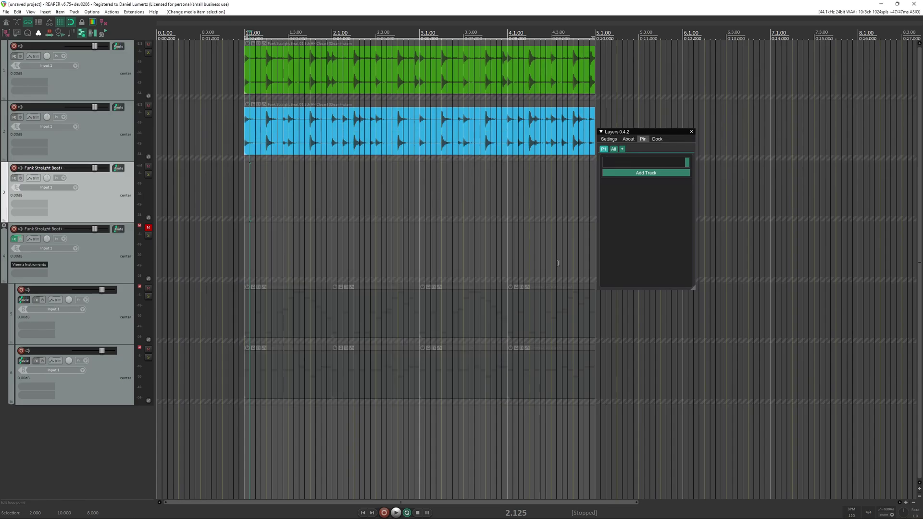
{"action": "left_click_drag", "start_coordinate": [630, 133], "coordinate": [524, 146]}
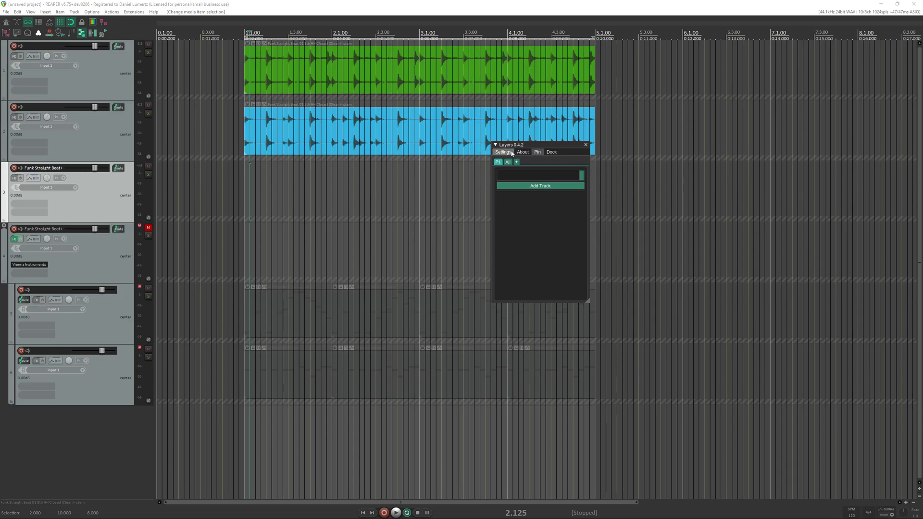
{"action": "left_click", "coordinate": [511, 152]}
{"action": "mouse_move", "coordinate": [514, 162]}
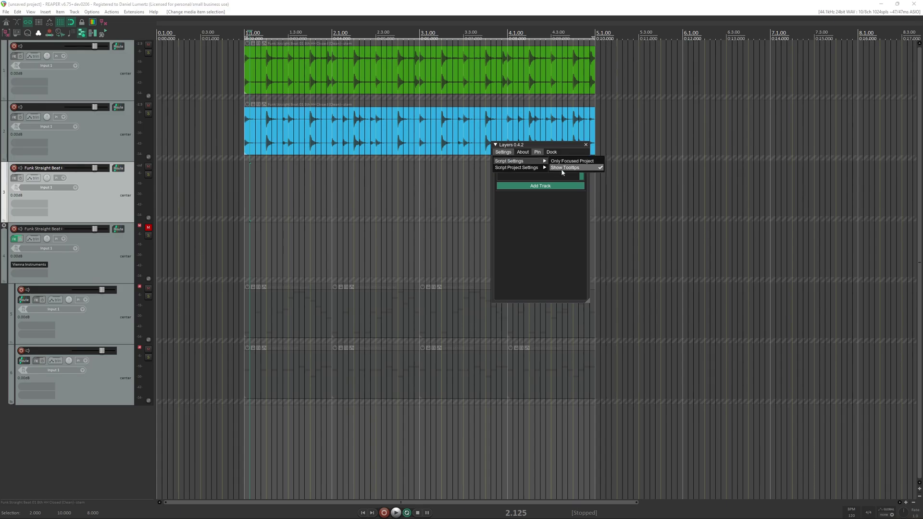
{"action": "left_click", "coordinate": [541, 209]}
{"action": "mouse_move", "coordinate": [539, 178]}
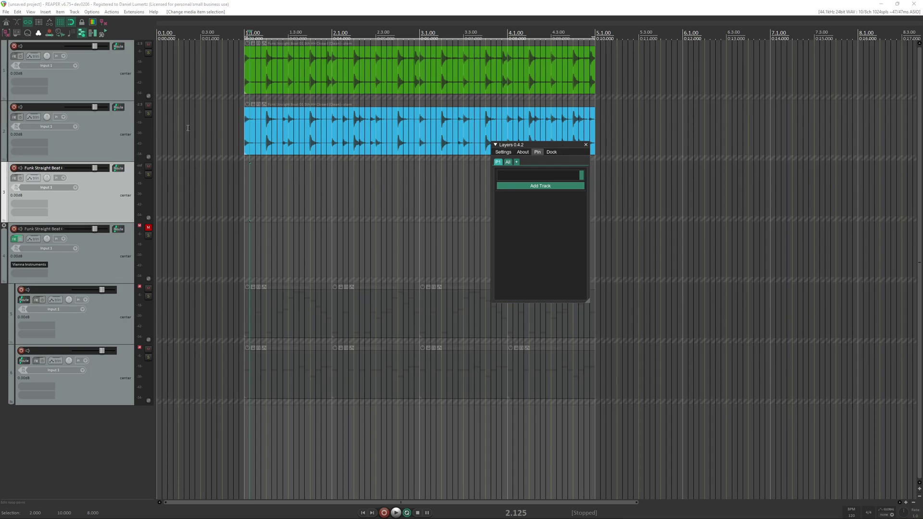
Select tracks 1 and 2 and add them as targets of the P1 parameter in Layers.
{"action": "left_click", "coordinate": [298, 119]}
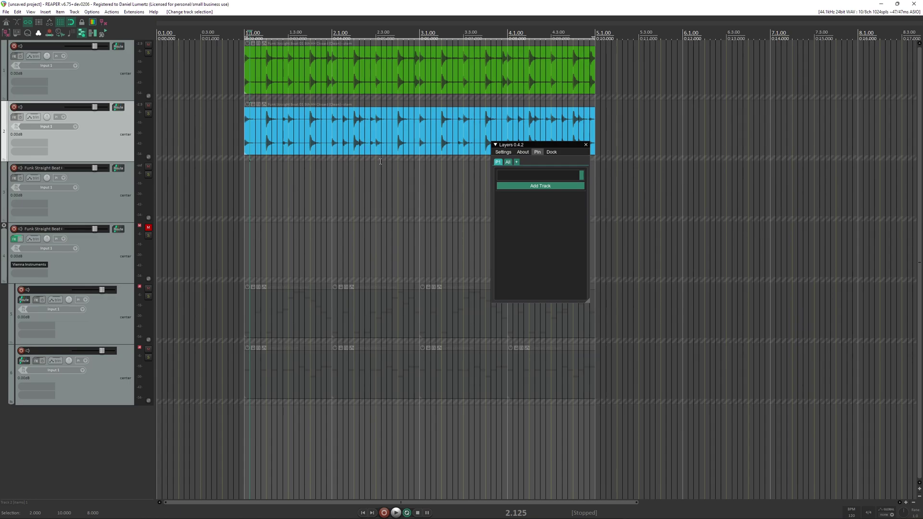
{"action": "left_click", "coordinate": [115, 92], "text": "ctrl"}
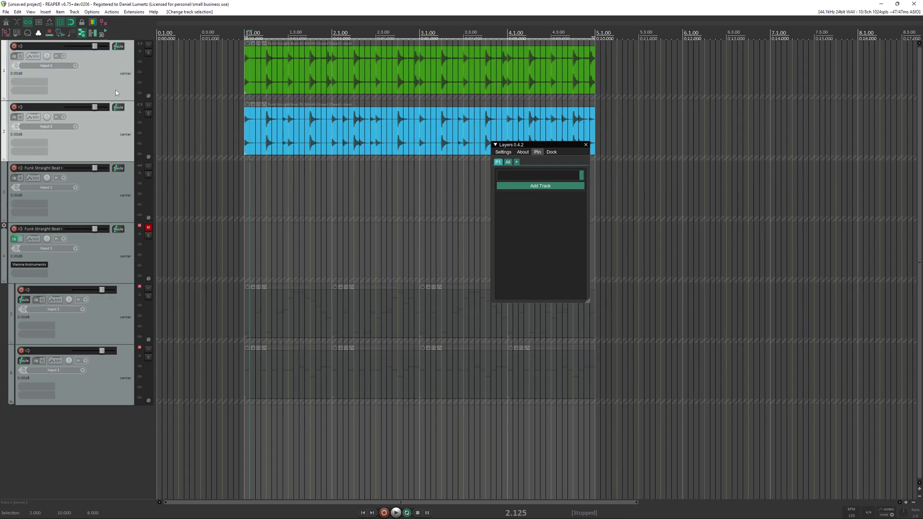
{"action": "left_click", "coordinate": [554, 187]}
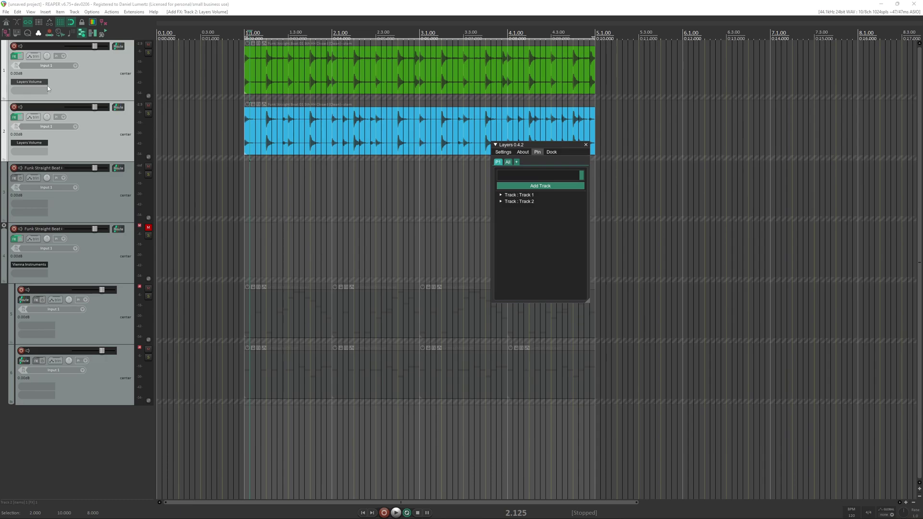
Expand the Track 1 and Track 2 curves and flip Track 1's so it falls from maximum to minimum.
{"action": "left_click", "coordinate": [501, 195]}
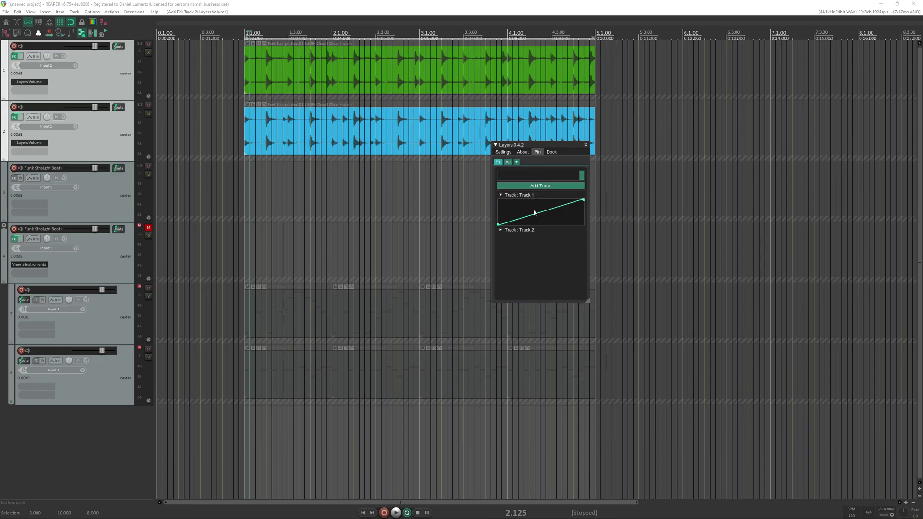
{"action": "left_click", "coordinate": [501, 229]}
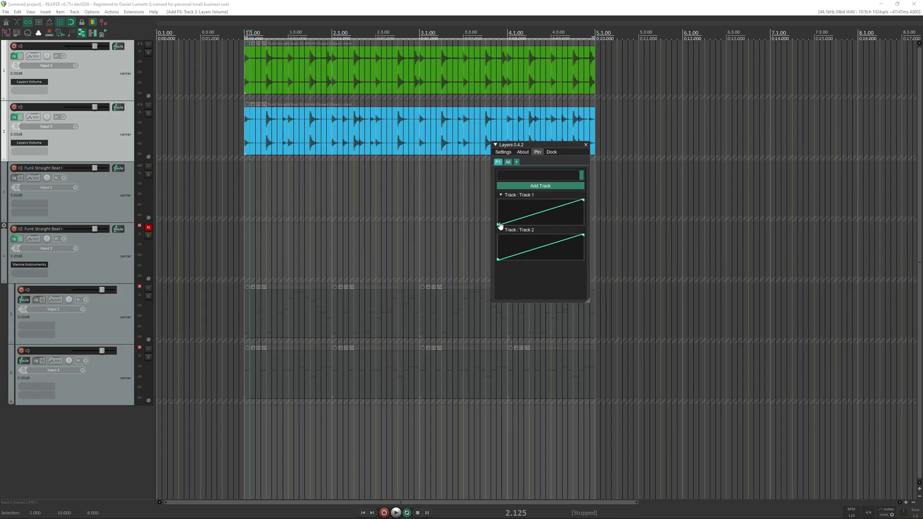
{"action": "left_click_drag", "start_coordinate": [499, 225], "coordinate": [499, 201]}
{"action": "left_click_drag", "start_coordinate": [583, 203], "coordinate": [581, 247]}
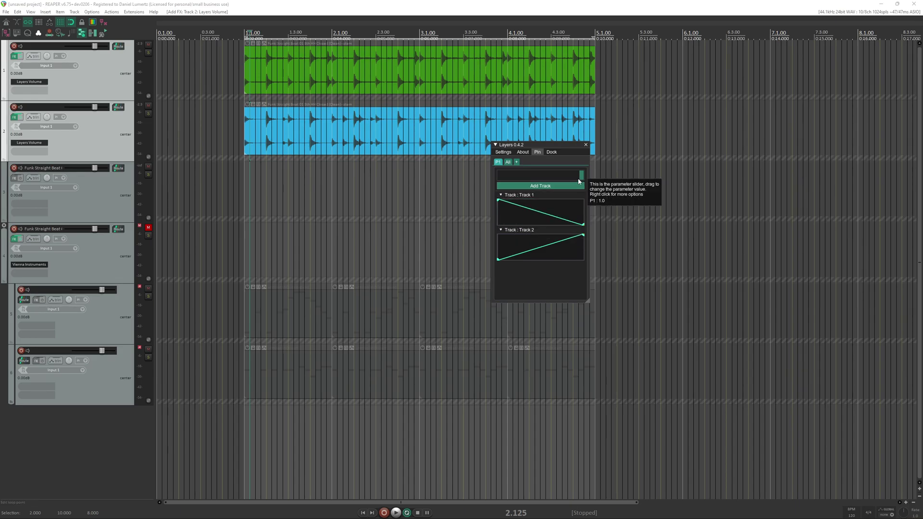
Play the project while sweeping the P1 parameter from minimum to maximum and back to hear the crossfade.
{"action": "left_click_drag", "start_coordinate": [581, 176], "coordinate": [483, 163]}
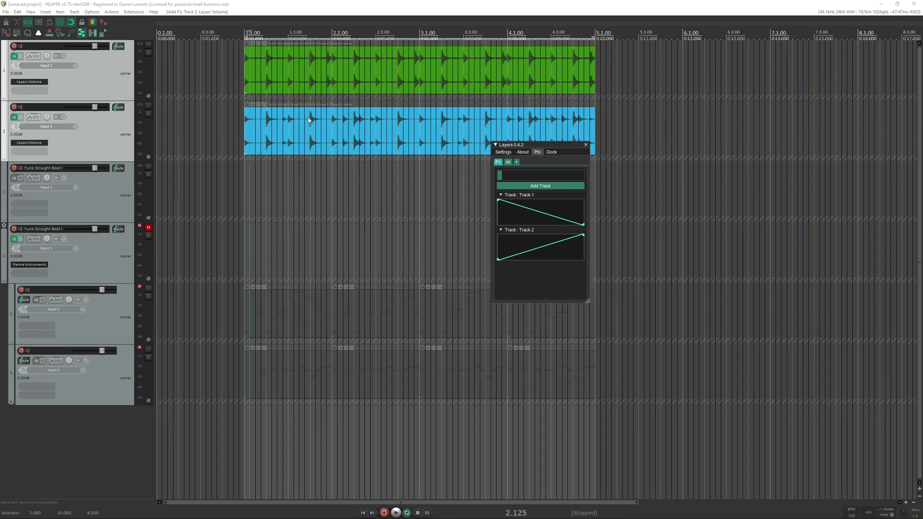
{"action": "key", "text": "space"}
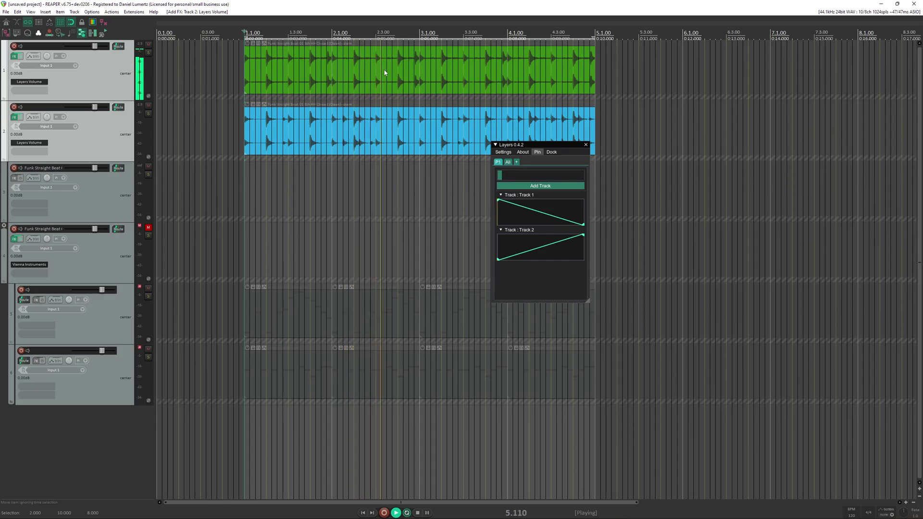
{"action": "left_click_drag", "start_coordinate": [504, 179], "coordinate": [585, 176]}
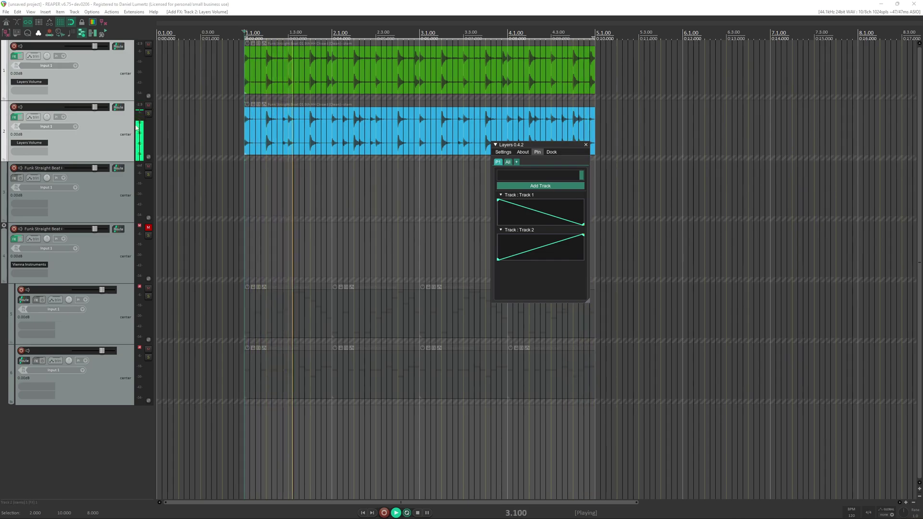
{"action": "left_click_drag", "start_coordinate": [582, 176], "coordinate": [464, 164]}
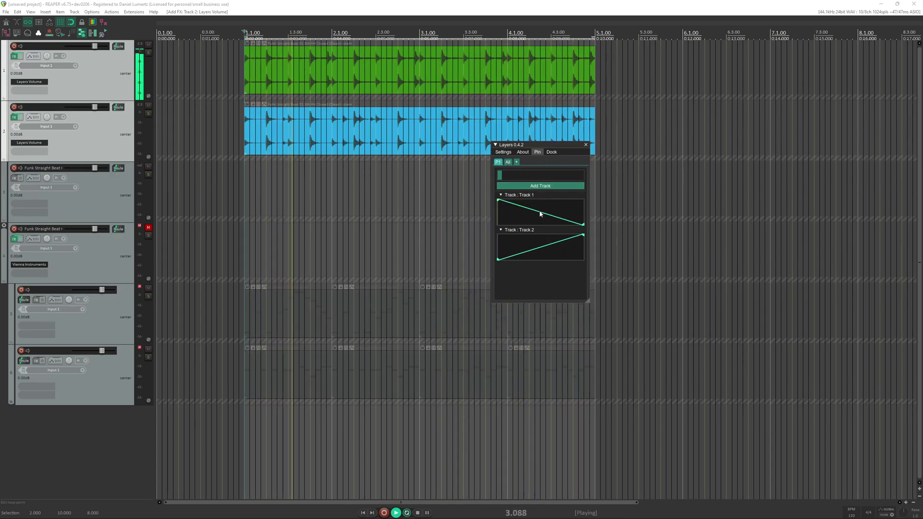
Compare curve tensions during playback, leave the Track 1 and Track 2 curves bowed upward with P1 at maximum, and stop playback.
{"action": "left_click_drag", "start_coordinate": [540, 212], "coordinate": [539, 255]}
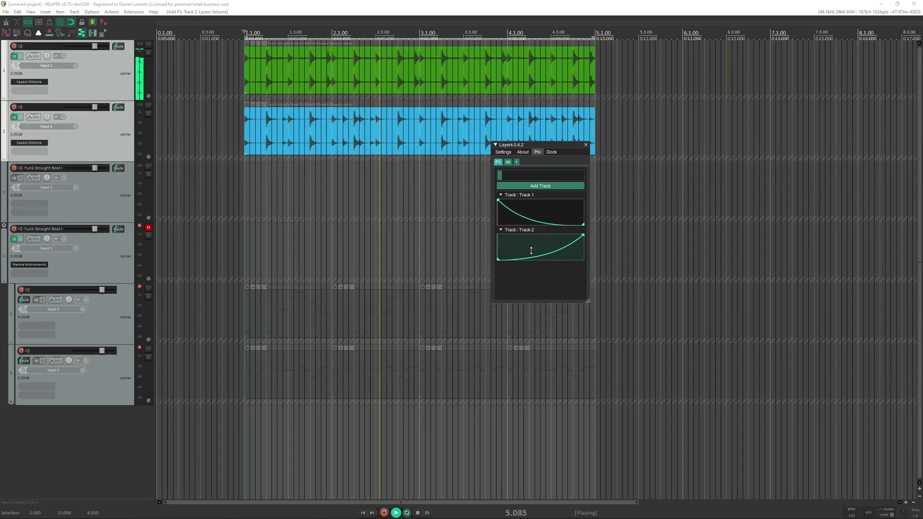
{"action": "left_click_drag", "start_coordinate": [508, 173], "coordinate": [581, 187]}
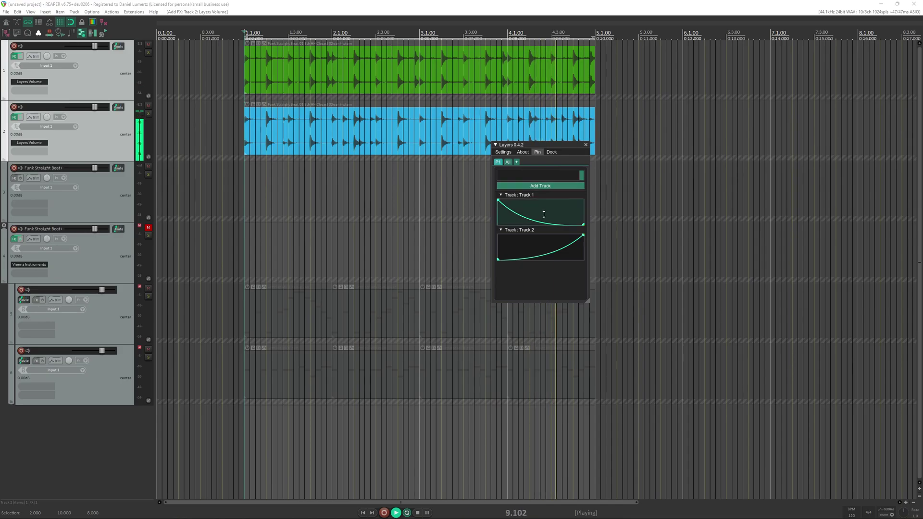
{"action": "mouse_move", "coordinate": [544, 213]}
{"action": "left_mouse_down"}
{"action": "mouse_move", "coordinate": [558, 201]}
{"action": "mouse_move", "coordinate": [557, 216]}
{"action": "left_mouse_up"}
{"action": "left_click_drag", "start_coordinate": [558, 251], "coordinate": [558, 239]}
{"action": "left_click_drag", "start_coordinate": [579, 177], "coordinate": [686, 213]}
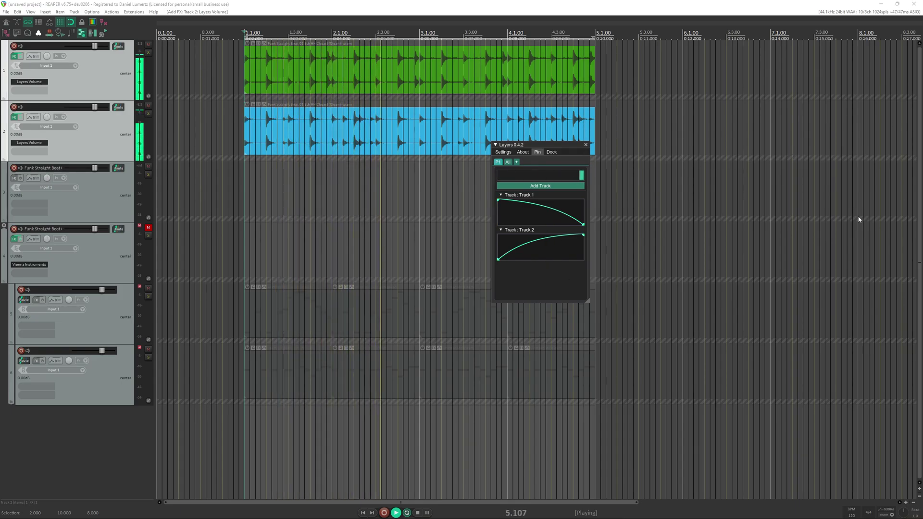
{"action": "left_click", "coordinate": [497, 3]}
{"action": "key", "text": "space"}
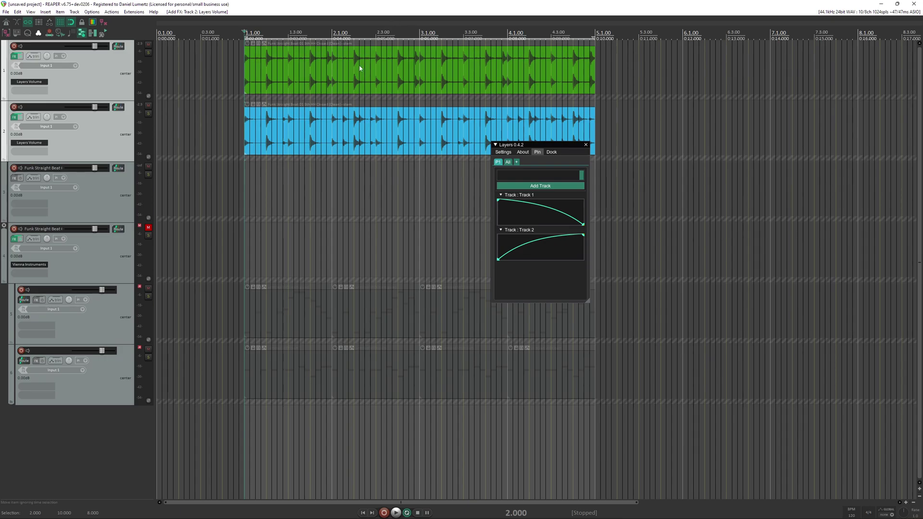
Unmute folder track 4 and inspect the Vienna Instruments plug-in loaded on it.
{"action": "left_click", "coordinate": [114, 331]}
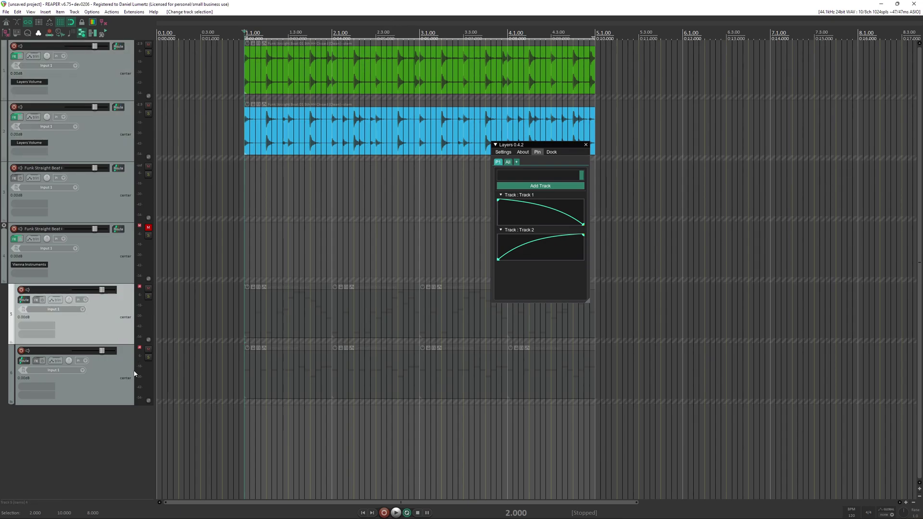
{"action": "left_click", "coordinate": [147, 228]}
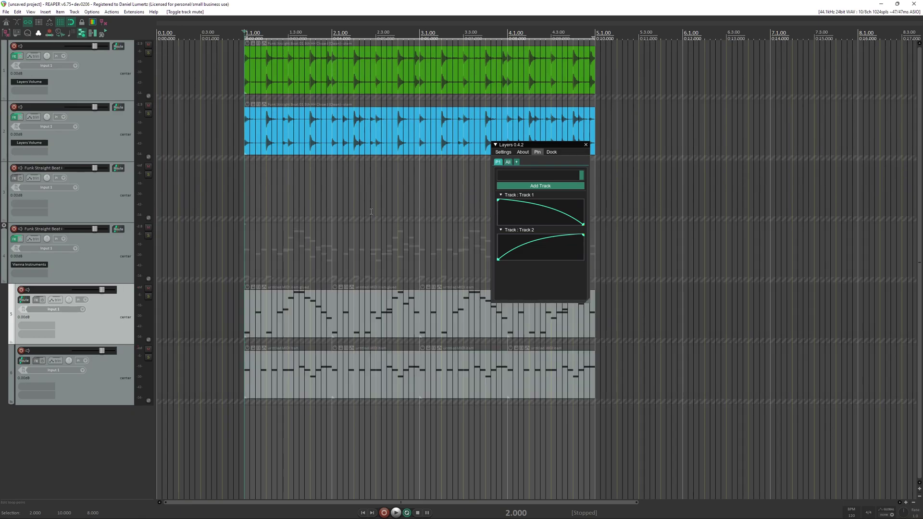
{"action": "left_click", "coordinate": [100, 265]}
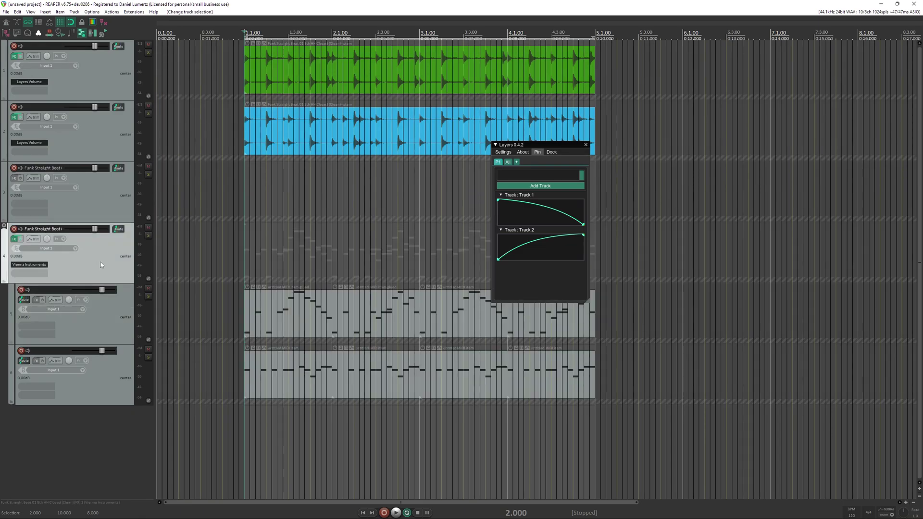
{"action": "left_click", "coordinate": [29, 264]}
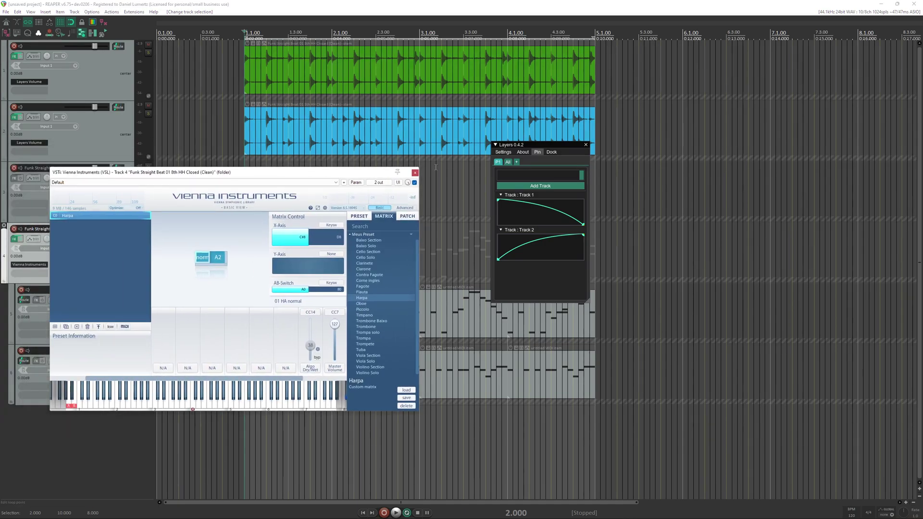
{"action": "left_click", "coordinate": [416, 172]}
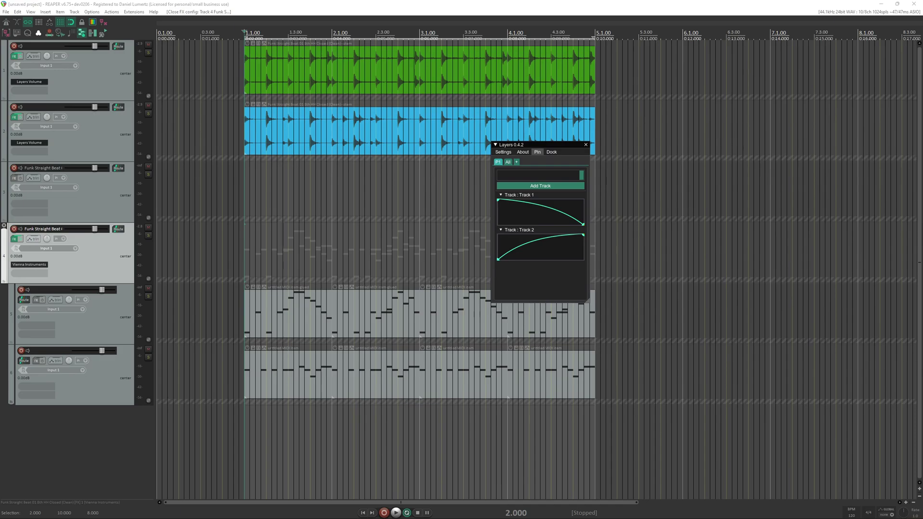
{"action": "left_click", "coordinate": [98, 318]}
{"action": "left_click", "coordinate": [106, 373]}
{"action": "left_click", "coordinate": [110, 334]}
{"action": "left_click", "coordinate": [114, 360]}
{"action": "left_click", "coordinate": [106, 330]}
{"action": "left_click", "coordinate": [89, 266]}
{"action": "left_click", "coordinate": [99, 324]}
{"action": "left_click", "coordinate": [97, 269]}
{"action": "left_click", "coordinate": [105, 357]}
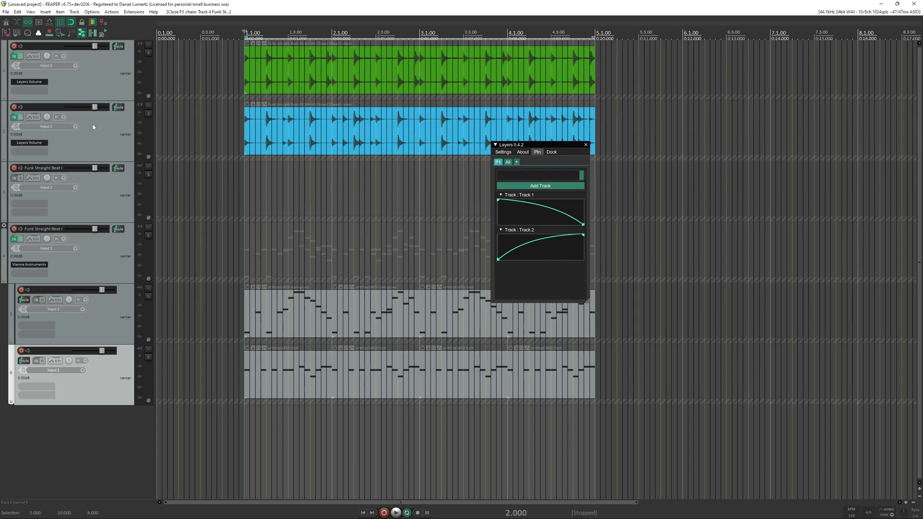
{"action": "left_click", "coordinate": [287, 254]}
{"action": "left_click", "coordinate": [266, 255]}
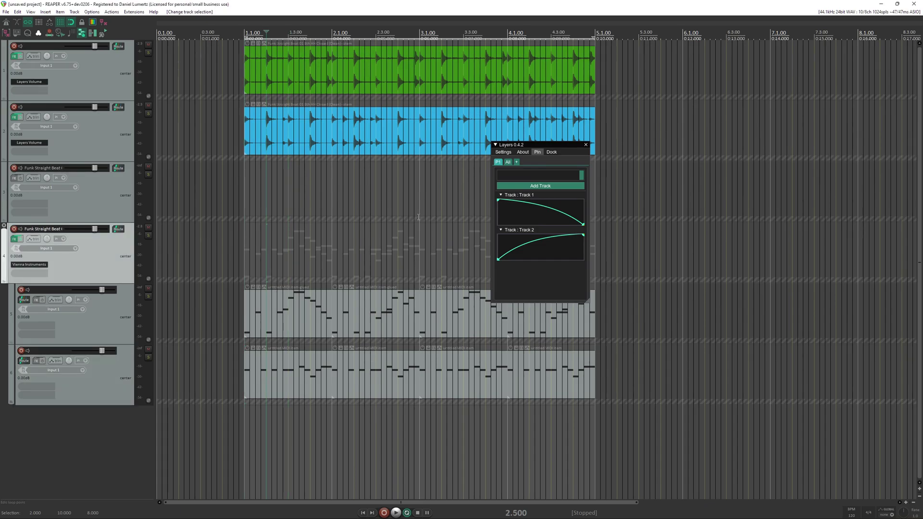
{"action": "left_click_drag", "start_coordinate": [331, 311], "coordinate": [202, 335]}
Select tracks 5 and 6 and create a new Layers parameter named Harp.
{"action": "left_click", "coordinate": [118, 329]}
{"action": "left_click", "coordinate": [117, 369], "text": "ctrl"}
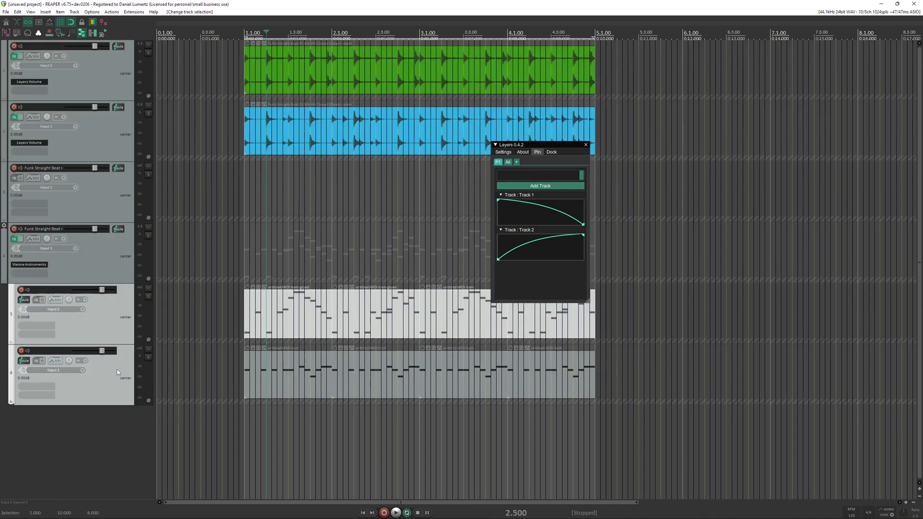
{"action": "left_click", "coordinate": [516, 162]}
{"action": "right_click", "coordinate": [508, 162]}
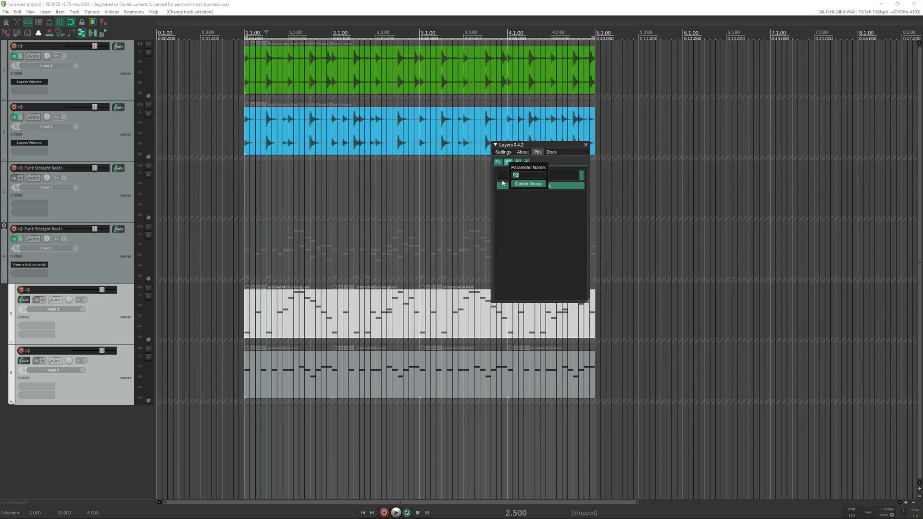
{"action": "type", "text": "Harp"}
{"action": "key", "text": "Return"}
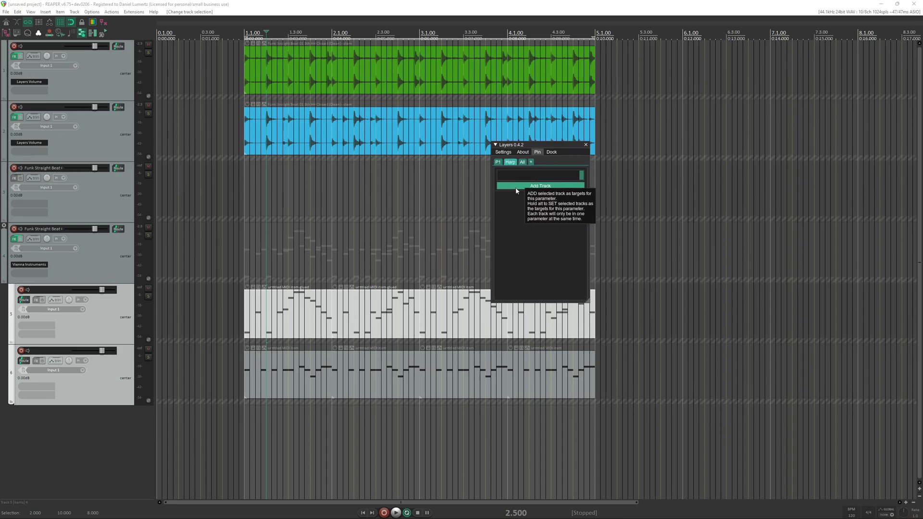
Add the selected tracks 5 and 6 as targets of the Harp parameter and expand both curves.
{"action": "left_click", "coordinate": [504, 185]}
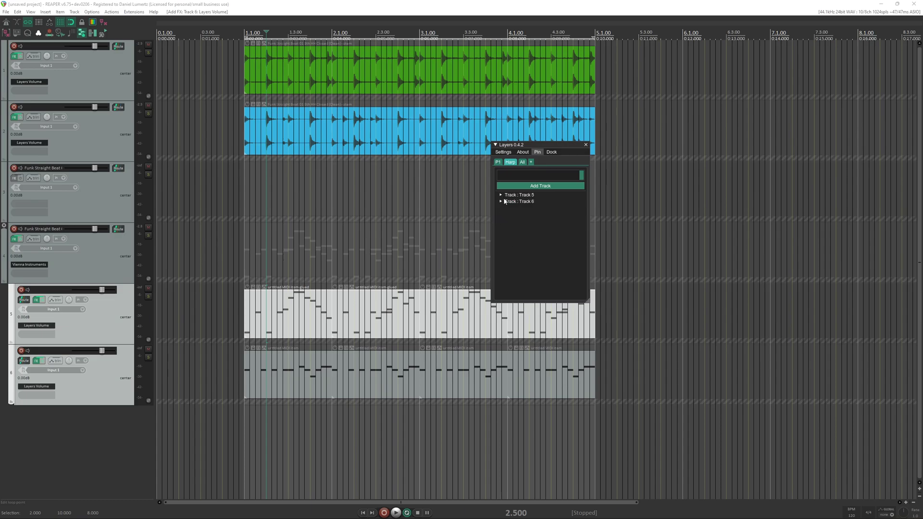
{"action": "left_click", "coordinate": [502, 194]}
{"action": "left_click", "coordinate": [503, 230]}
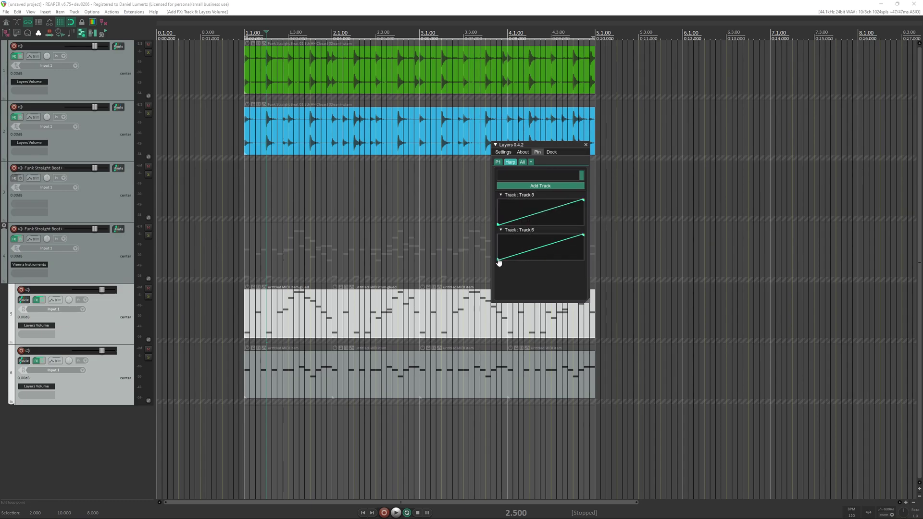
Add a point at the base of Track 6's curve slightly past the middle, keeping the curve's first part flat at zero.
{"action": "left_click_drag", "start_coordinate": [526, 257], "coordinate": [571, 285]}
{"action": "left_click_drag", "start_coordinate": [562, 262], "coordinate": [546, 263]}
{"action": "left_click_drag", "start_coordinate": [547, 261], "coordinate": [550, 260]}
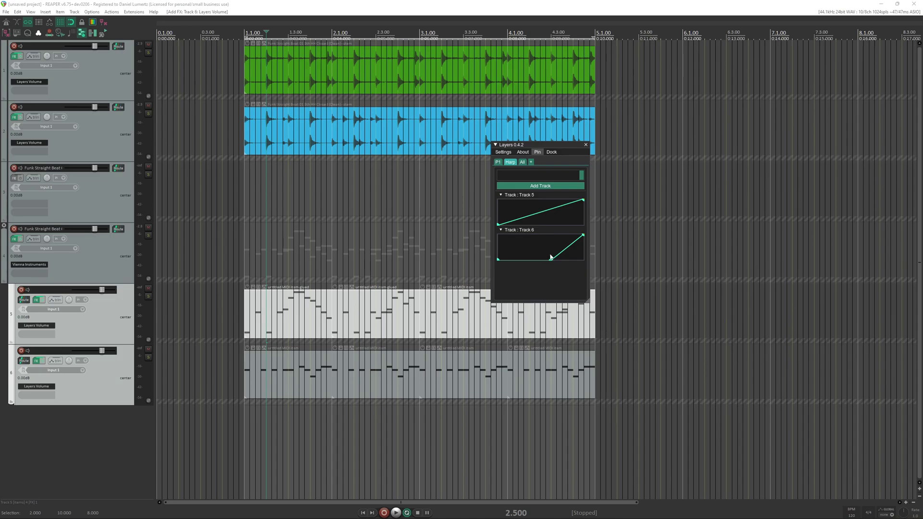
Examine the FX MIDI options available for the Harp parameter's Track 6 target.
{"action": "right_click", "coordinate": [531, 230]}
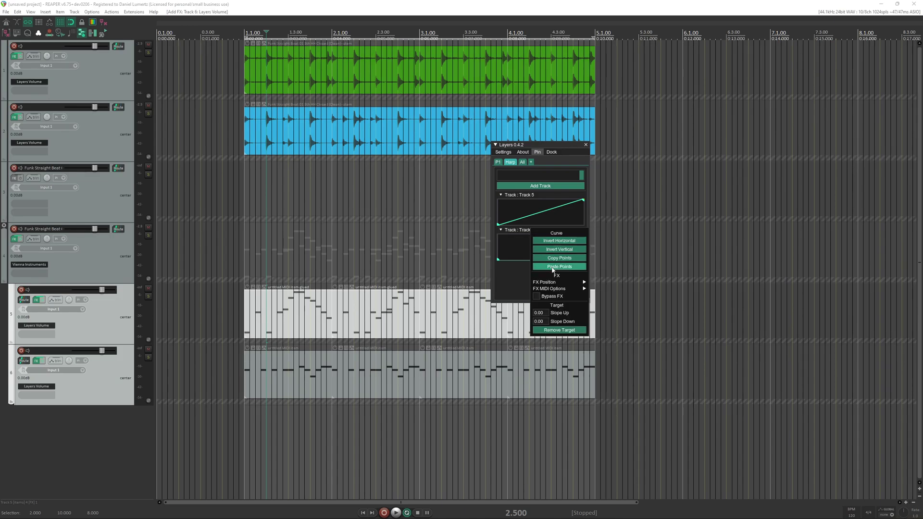
{"action": "mouse_move", "coordinate": [565, 291]}
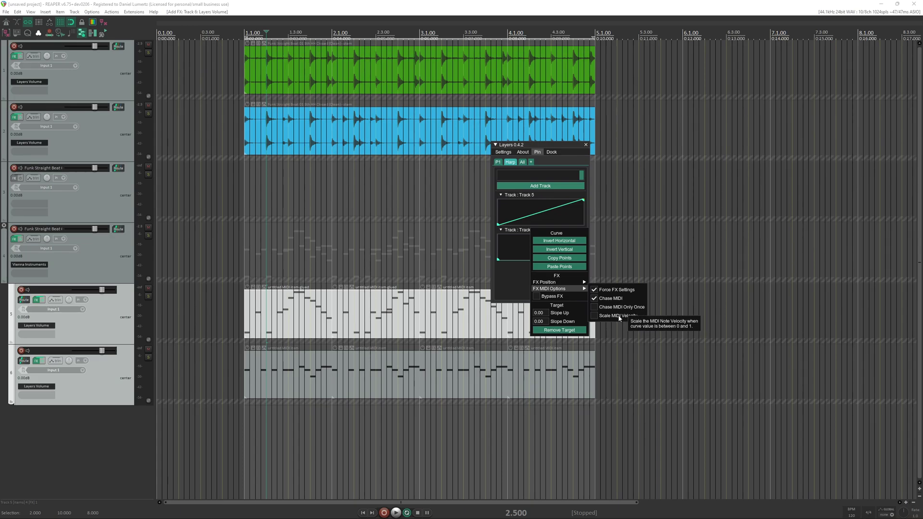
{"action": "left_click", "coordinate": [518, 289]}
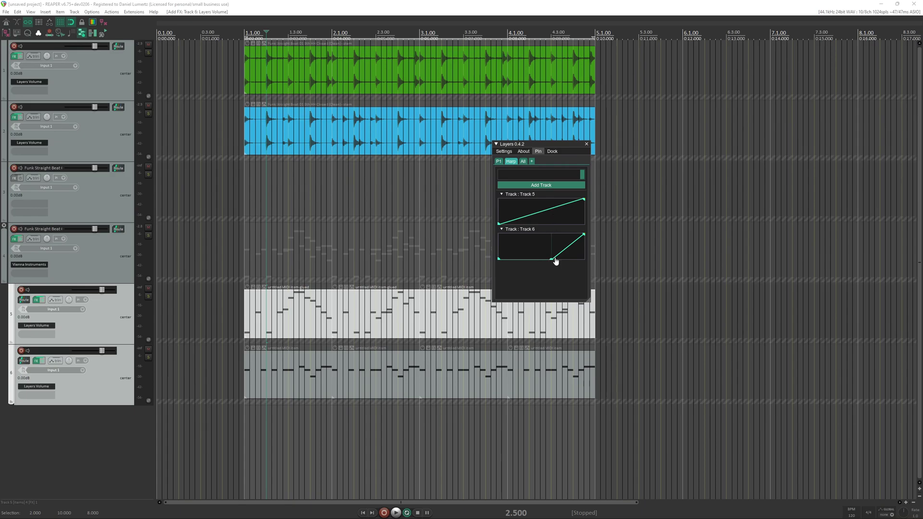
Reshape the Harp curves into abrupt midpoint switches: Track 6 from zero to full, Track 5 from full to zero.
{"action": "left_click_drag", "start_coordinate": [556, 261], "coordinate": [542, 202]}
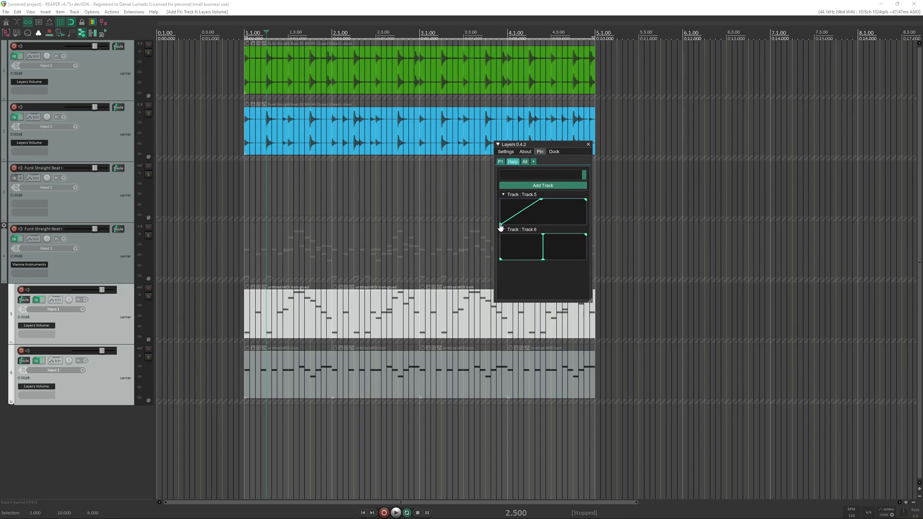
{"action": "left_click_drag", "start_coordinate": [500, 226], "coordinate": [543, 228]}
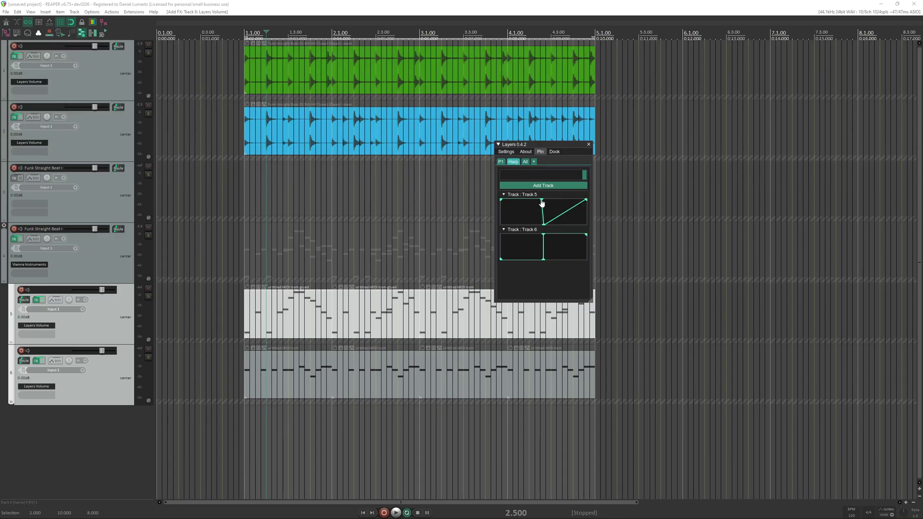
{"action": "left_click_drag", "start_coordinate": [586, 203], "coordinate": [586, 224]}
Play the project from the start and move the Harp parameter across its midpoint to audition both MIDI tracks.
{"action": "left_click", "coordinate": [263, 245]}
{"action": "key", "text": "space"}
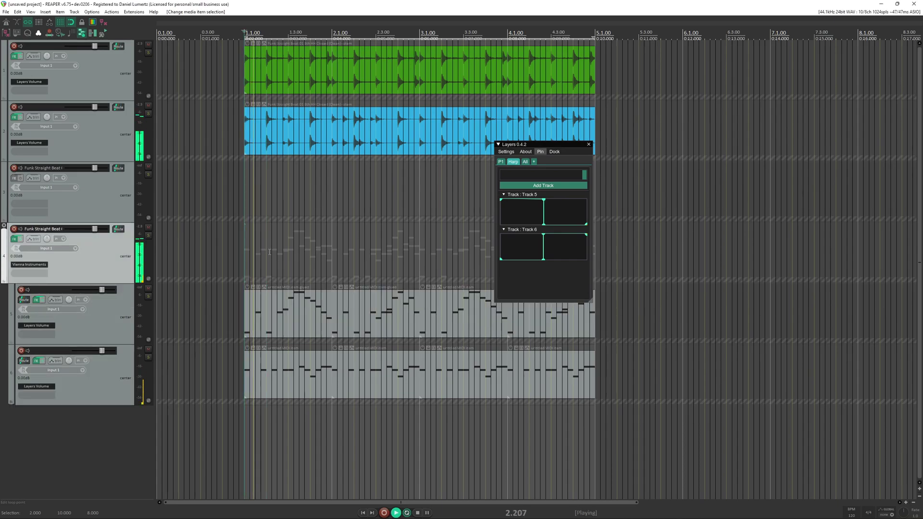
{"action": "left_click_drag", "start_coordinate": [584, 174], "coordinate": [519, 177]}
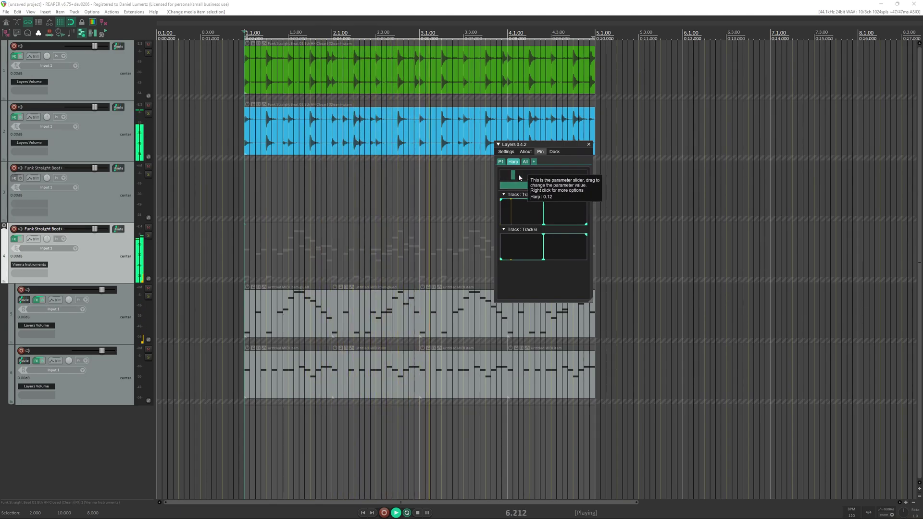
{"action": "left_click", "coordinate": [558, 175]}
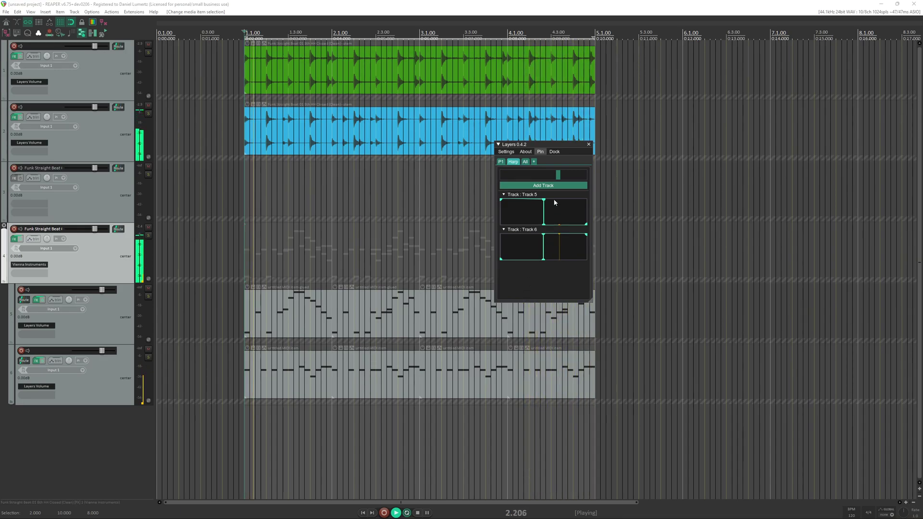
Vary the P1 and Harp parameters during playback to audition different drum and harp combinations.
{"action": "left_click", "coordinate": [501, 161]}
{"action": "left_click_drag", "start_coordinate": [529, 177], "coordinate": [512, 168]}
{"action": "left_click", "coordinate": [512, 161]}
{"action": "left_click", "coordinate": [530, 176]}
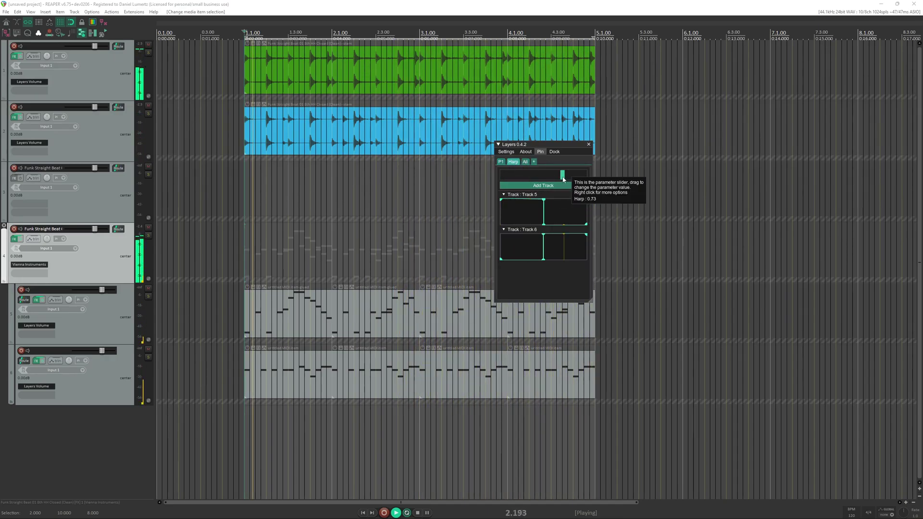
{"action": "left_click", "coordinate": [550, 176]}
{"action": "left_click_drag", "start_coordinate": [549, 178], "coordinate": [532, 177]}
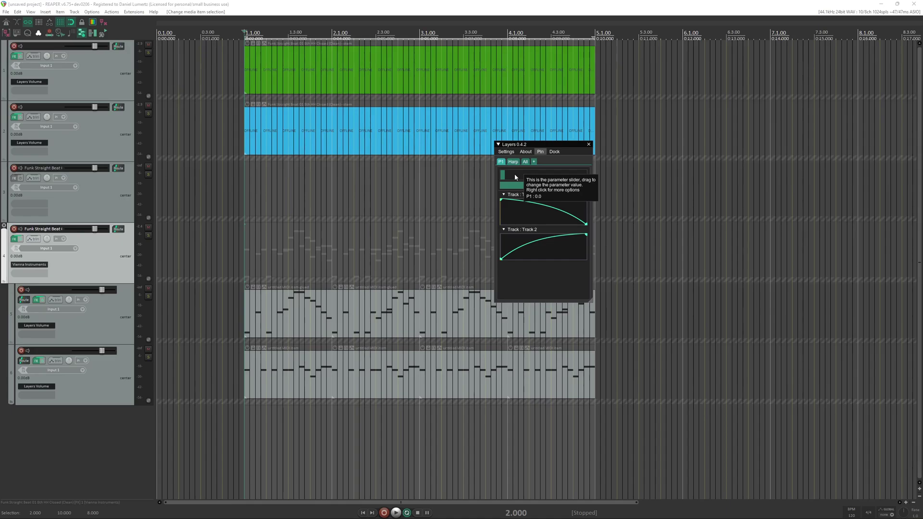
Set P1's Slope Up to 5 and Slope Down to 10, and sweep the parameter both ways to test them.
{"action": "right_click", "coordinate": [515, 177]}
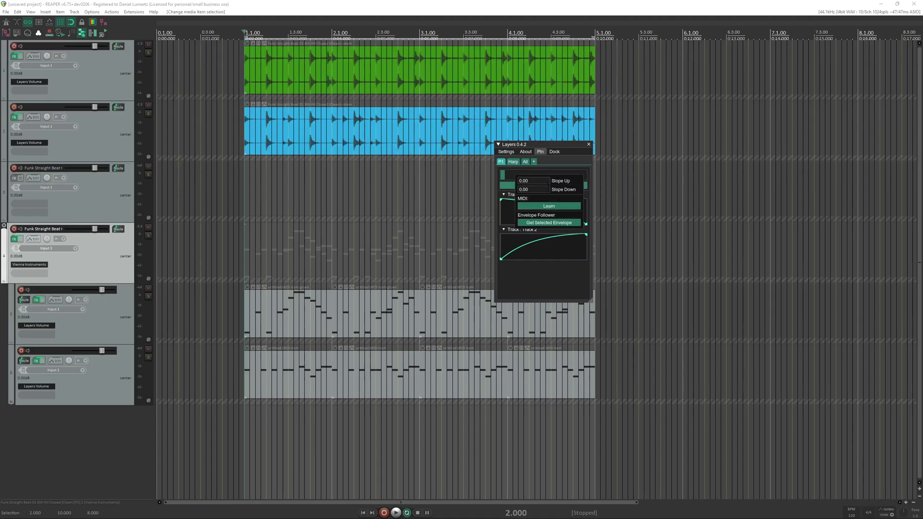
{"action": "double_click", "coordinate": [543, 180]}
{"action": "type", "text": "5"}
{"action": "double_click", "coordinate": [545, 189]}
{"action": "left_click", "coordinate": [575, 163]}
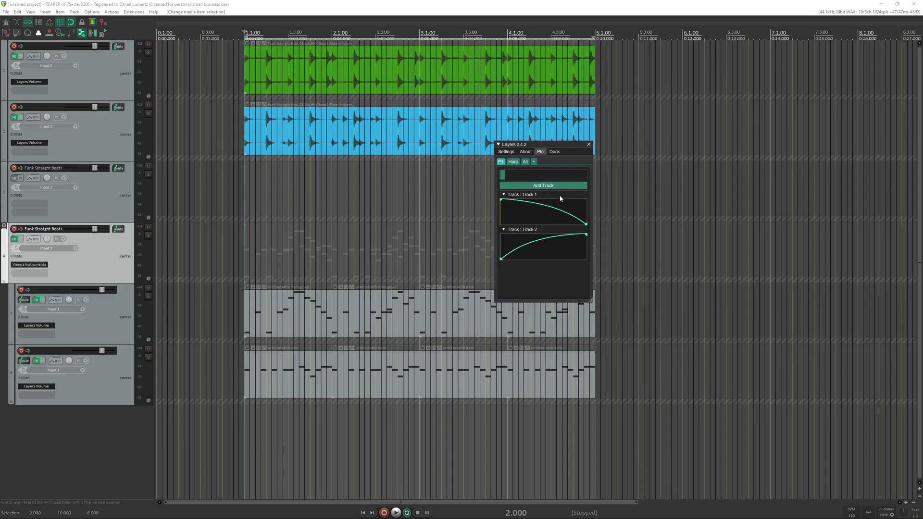
{"action": "mouse_move", "coordinate": [511, 177]}
{"action": "left_mouse_down"}
{"action": "mouse_move", "coordinate": [553, 171]}
{"action": "mouse_move", "coordinate": [572, 181]}
{"action": "mouse_move", "coordinate": [612, 246]}
{"action": "left_mouse_up"}
{"action": "left_click_drag", "start_coordinate": [604, 186], "coordinate": [461, 167]}
Set the Track 1 target's Slope Up to 3 and Slope Down to 4.
{"action": "right_click", "coordinate": [535, 197]}
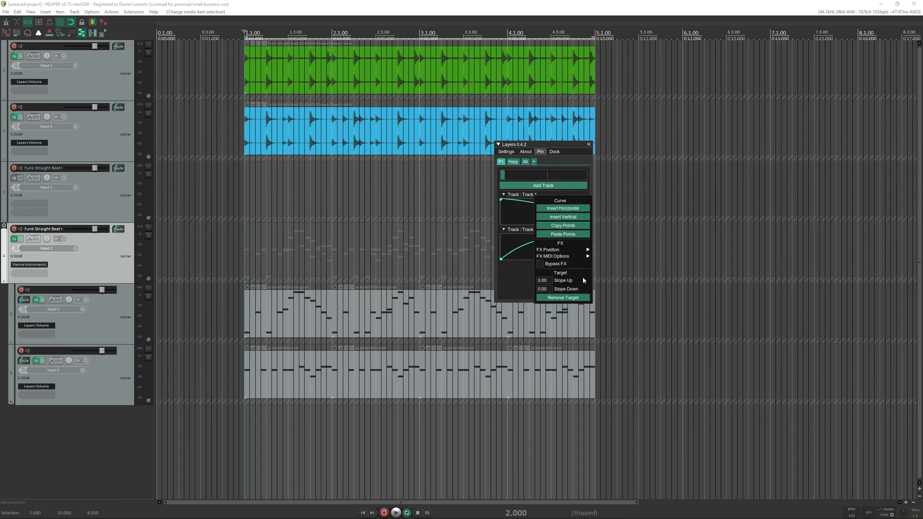
{"action": "type", "text": "3"}
{"action": "key", "text": "Tab"}
{"action": "type", "text": "4"}
{"action": "left_click", "coordinate": [526, 294]}
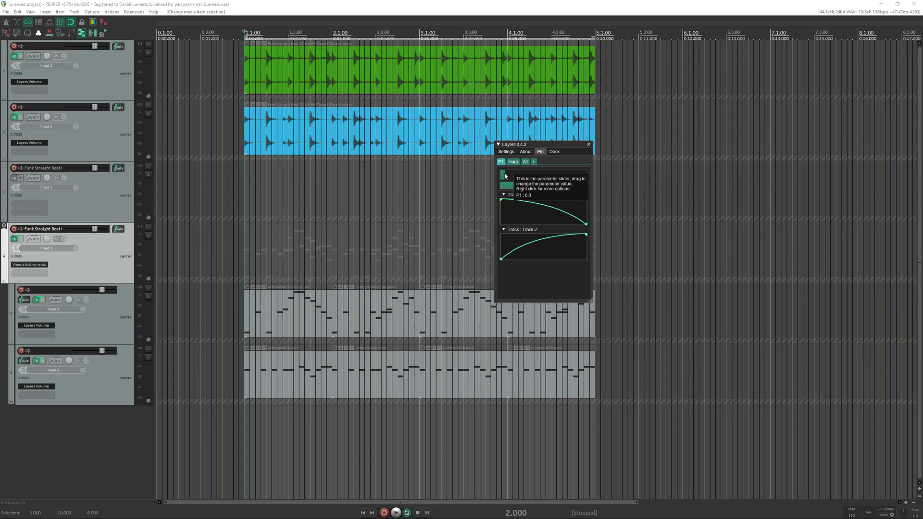
Sweep P1 repeatedly between its extremes to compare how the Track 1 and Track 2 targets follow it.
{"action": "left_click_drag", "start_coordinate": [504, 177], "coordinate": [579, 179]}
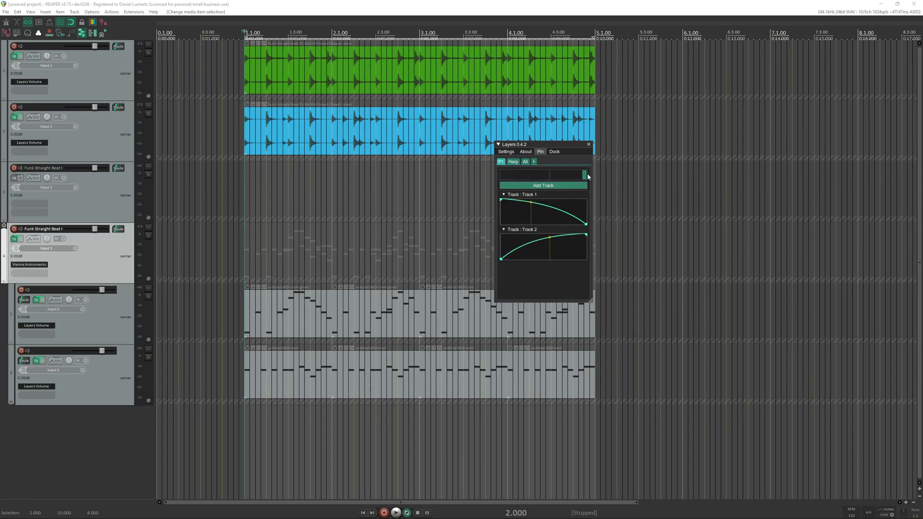
{"action": "left_click_drag", "start_coordinate": [585, 175], "coordinate": [513, 177]}
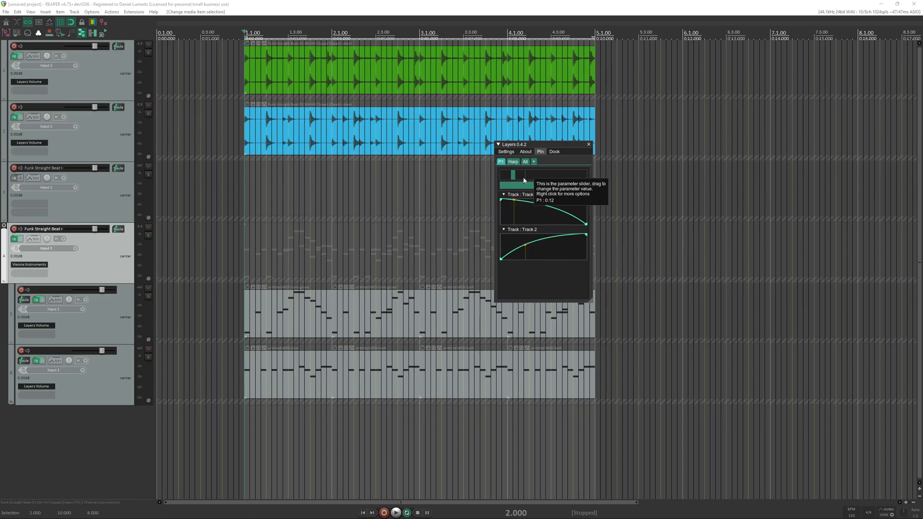
{"action": "left_click_drag", "start_coordinate": [513, 175], "coordinate": [479, 171]}
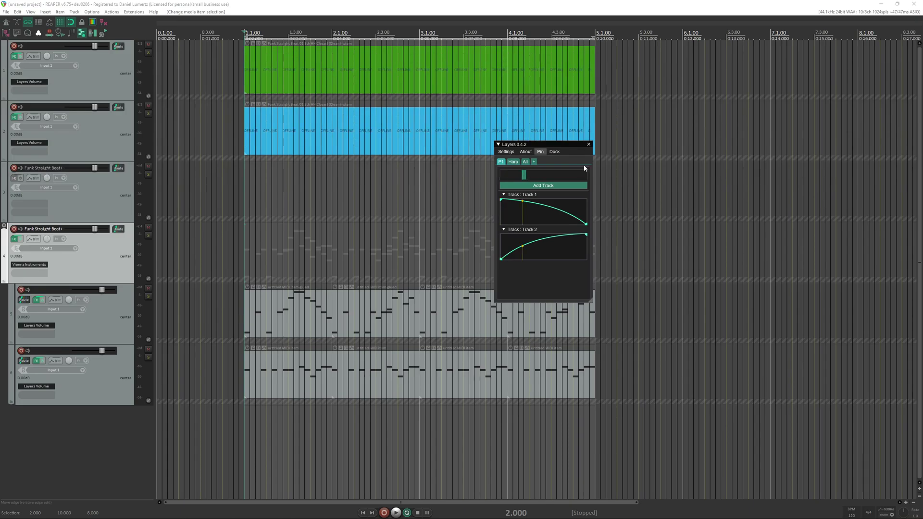
{"action": "left_click_drag", "start_coordinate": [549, 170], "coordinate": [486, 174]}
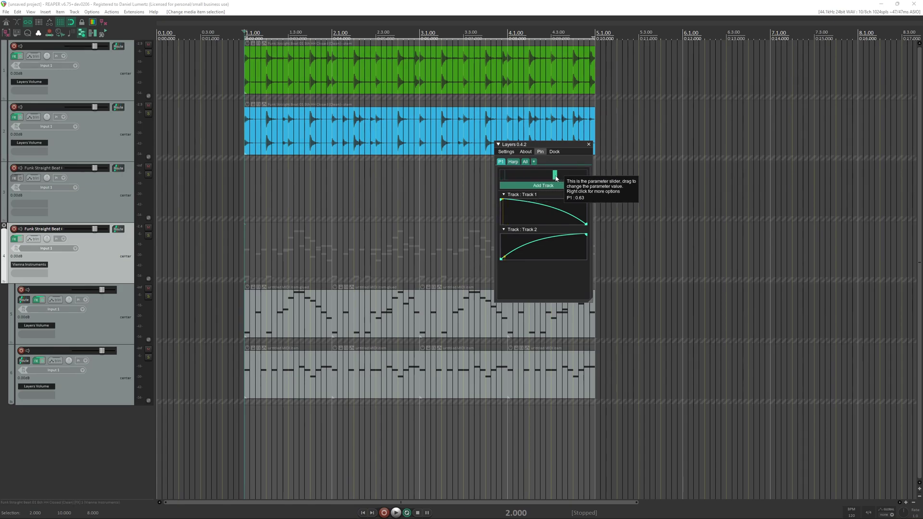
Link P1 to MIDI CC 1 with Learn and remove its device filter, channel filter and CC assignment.
{"action": "right_click", "coordinate": [510, 172]}
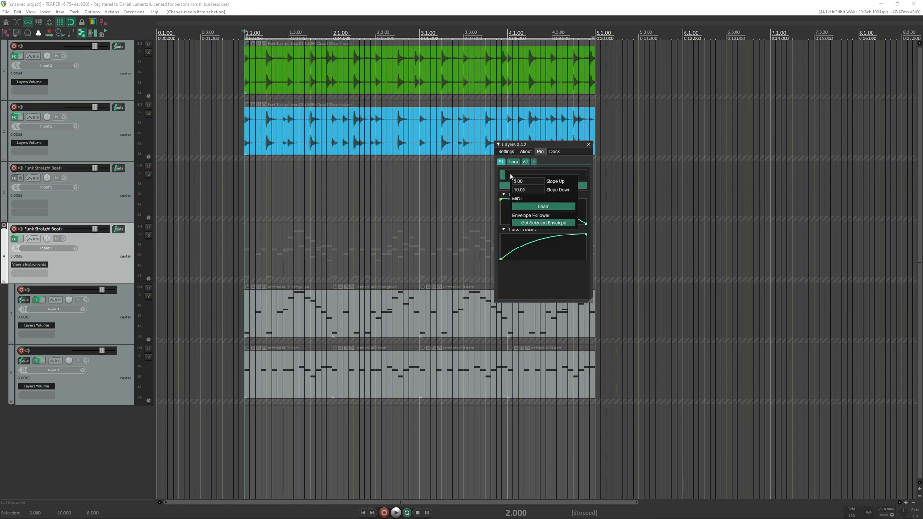
{"action": "left_click", "coordinate": [545, 207]}
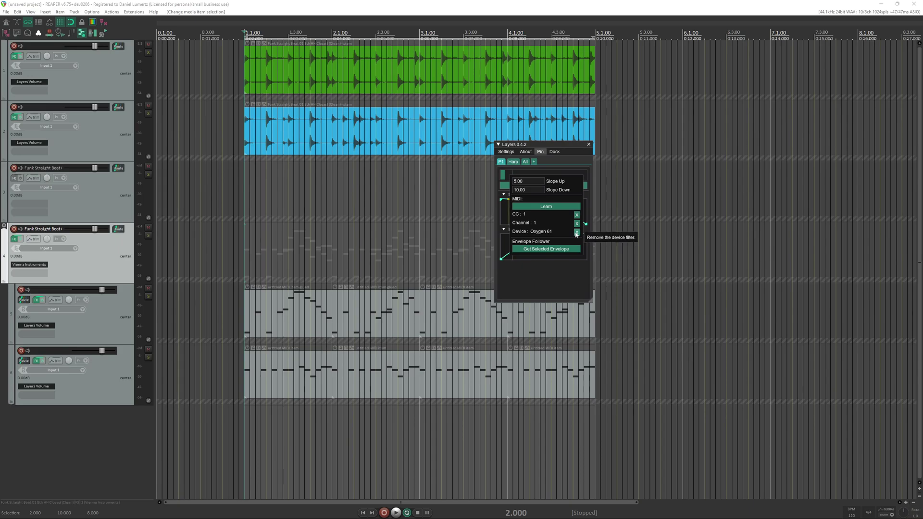
{"action": "left_click", "coordinate": [577, 232]}
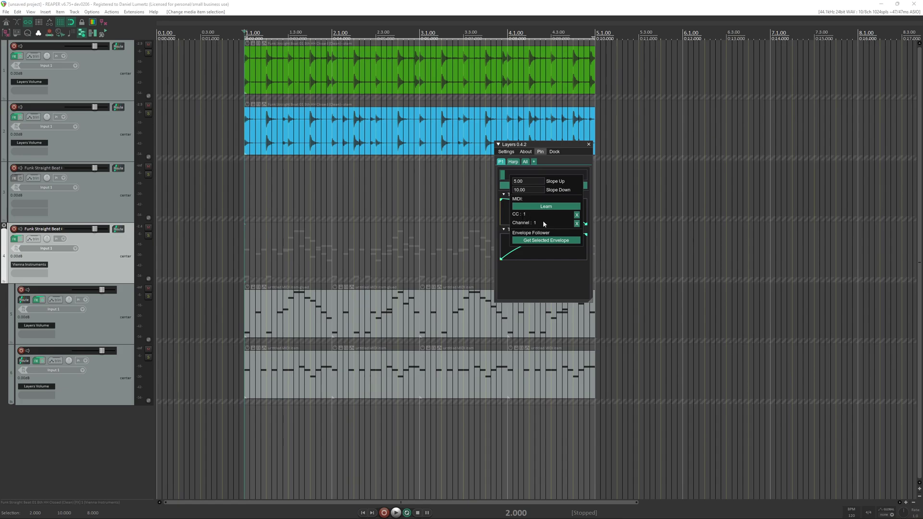
{"action": "left_click", "coordinate": [577, 224]}
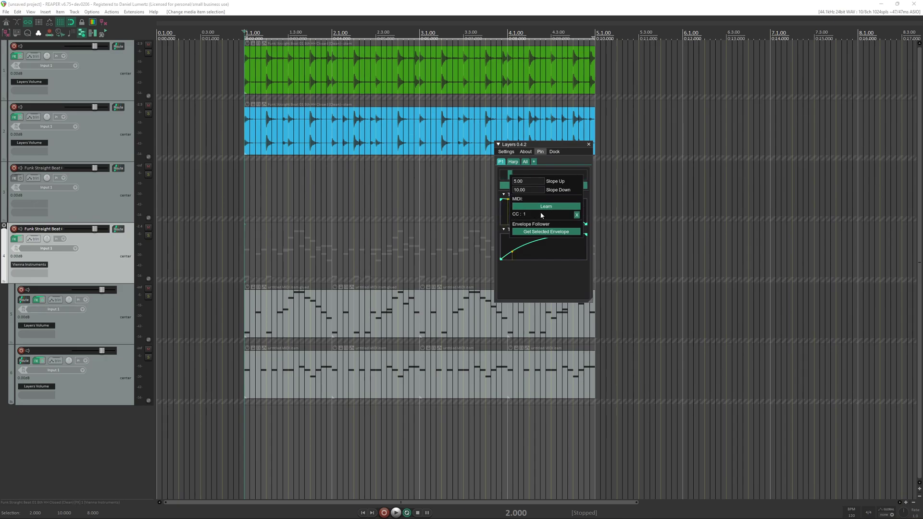
{"action": "left_click", "coordinate": [575, 216]}
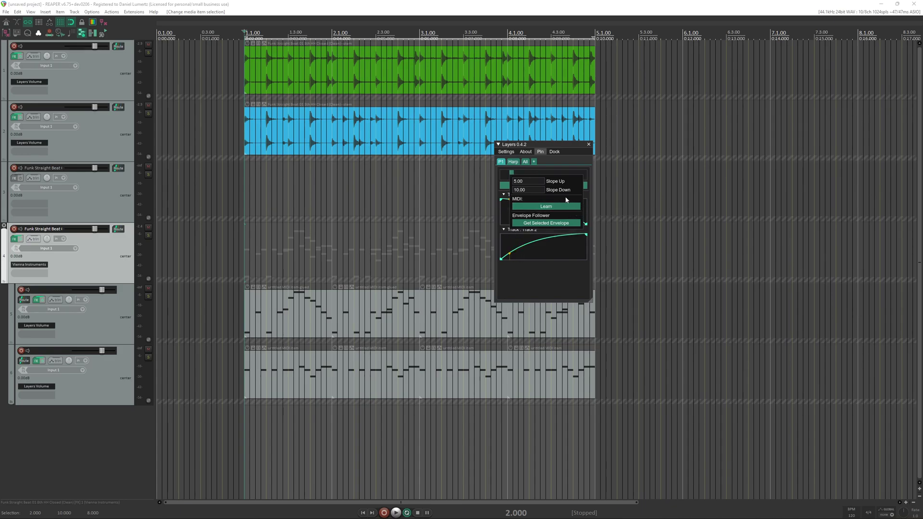
{"action": "left_click", "coordinate": [556, 162]}
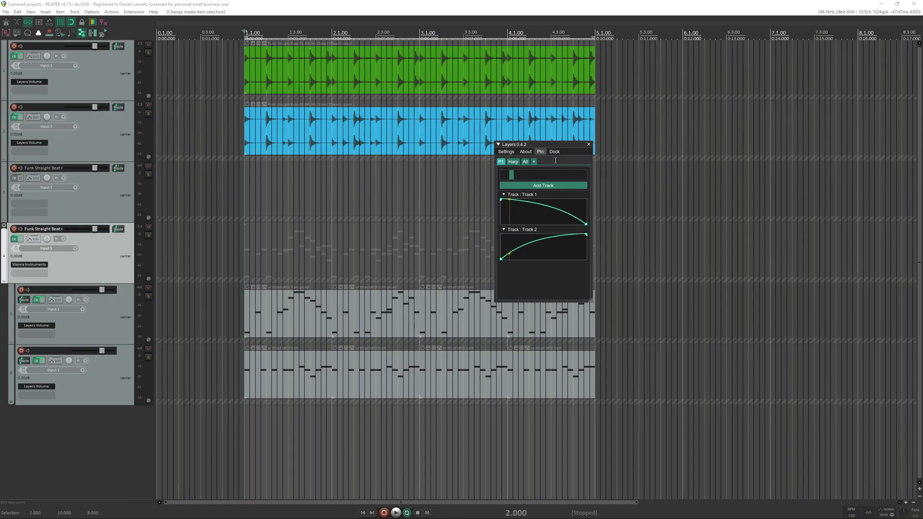
Insert a new track below track 3, show its pan envelope and select that envelope.
{"action": "right_click", "coordinate": [533, 174]}
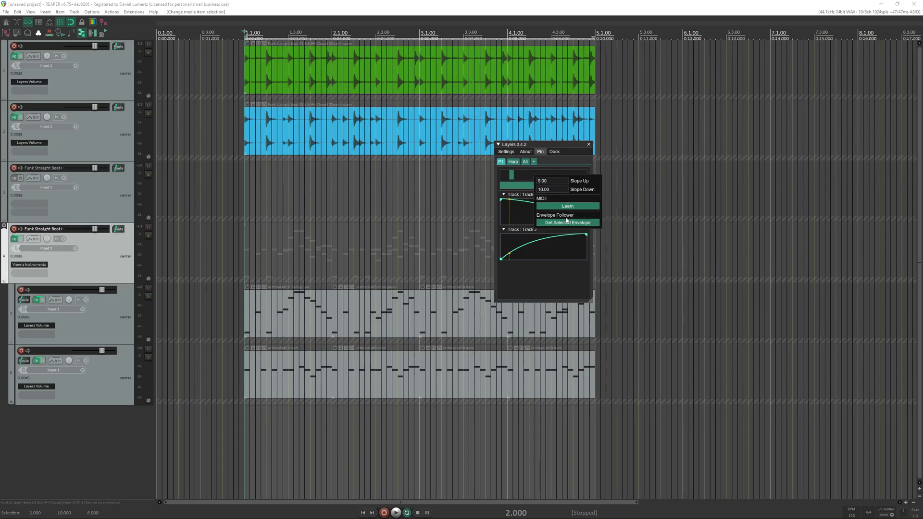
{"action": "left_click", "coordinate": [565, 167]}
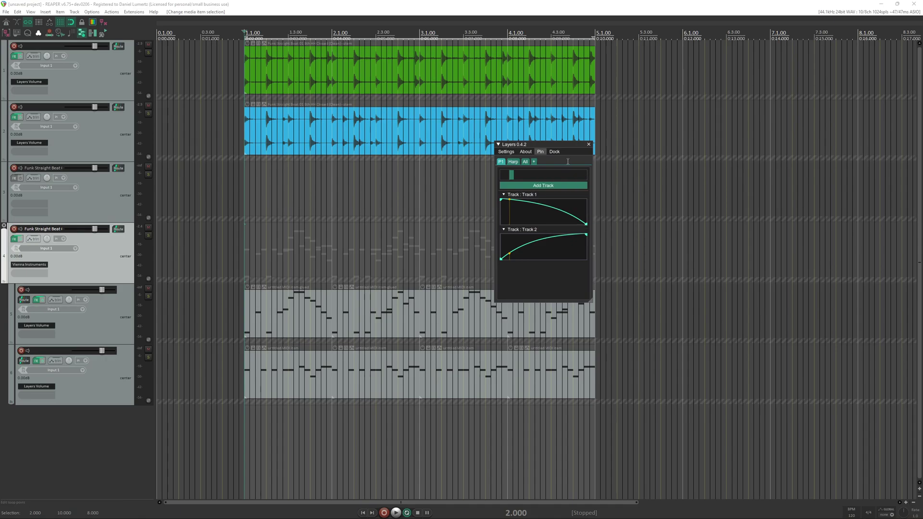
{"action": "left_click", "coordinate": [124, 202]}
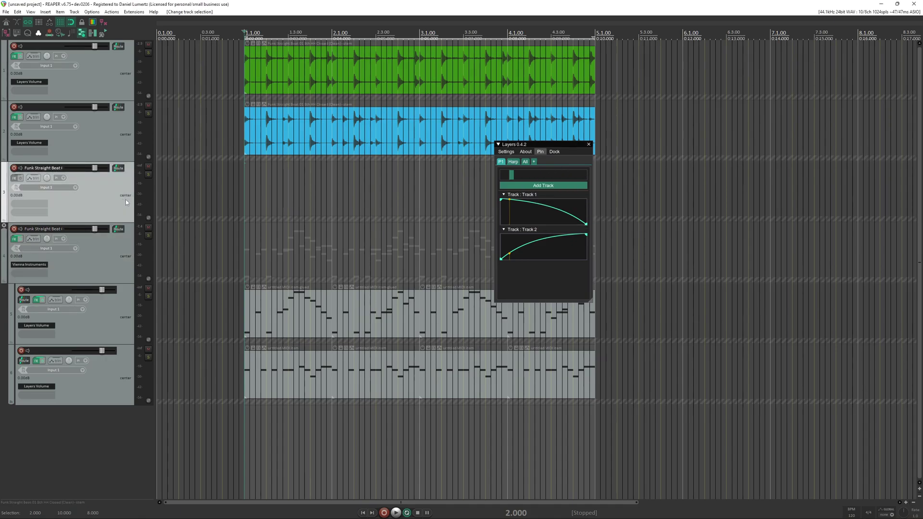
{"action": "key", "text": "ctrl+t"}
{"action": "key", "text": "p"}
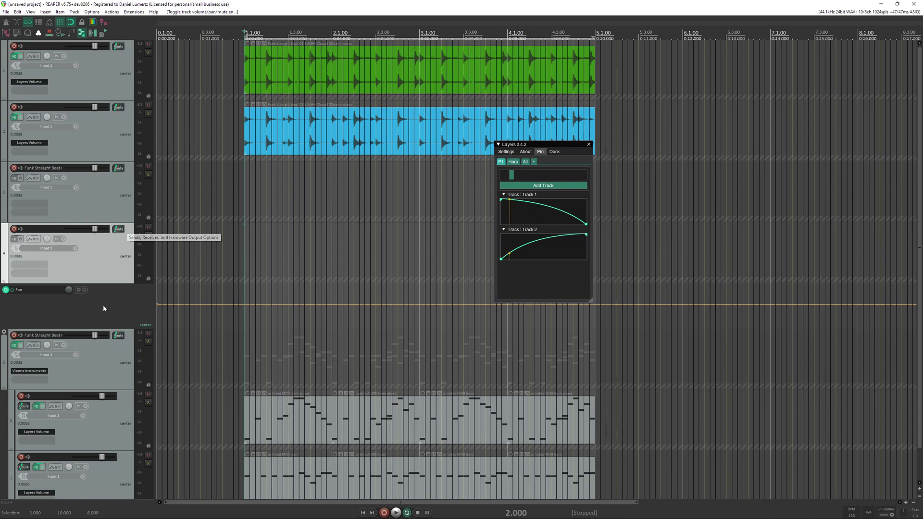
{"action": "left_click", "coordinate": [120, 306]}
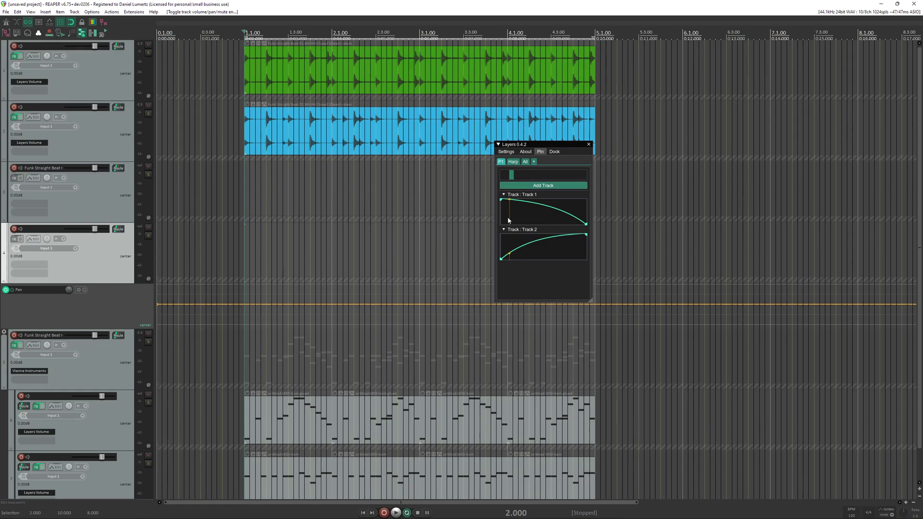
Assign track 4's selected Pan envelope as P1's envelope follower source.
{"action": "right_click", "coordinate": [516, 178]}
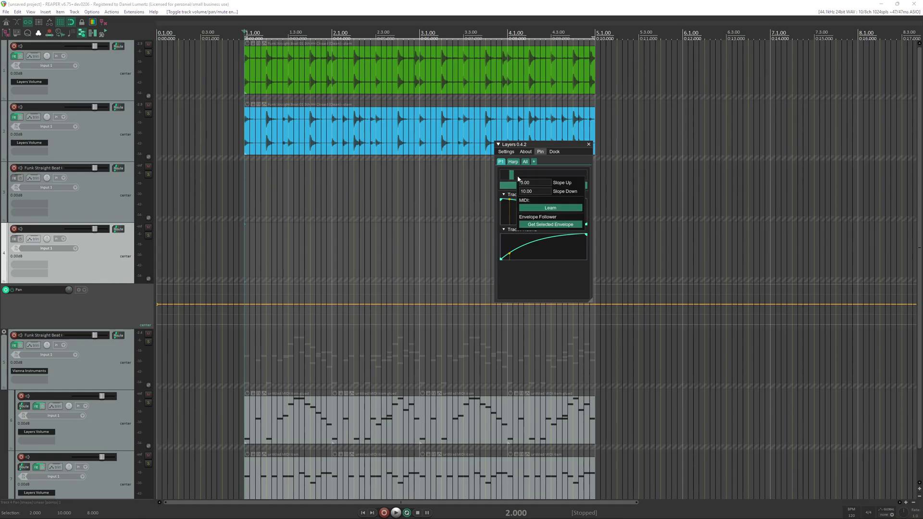
{"action": "left_click", "coordinate": [555, 227]}
{"action": "left_click", "coordinate": [552, 289]}
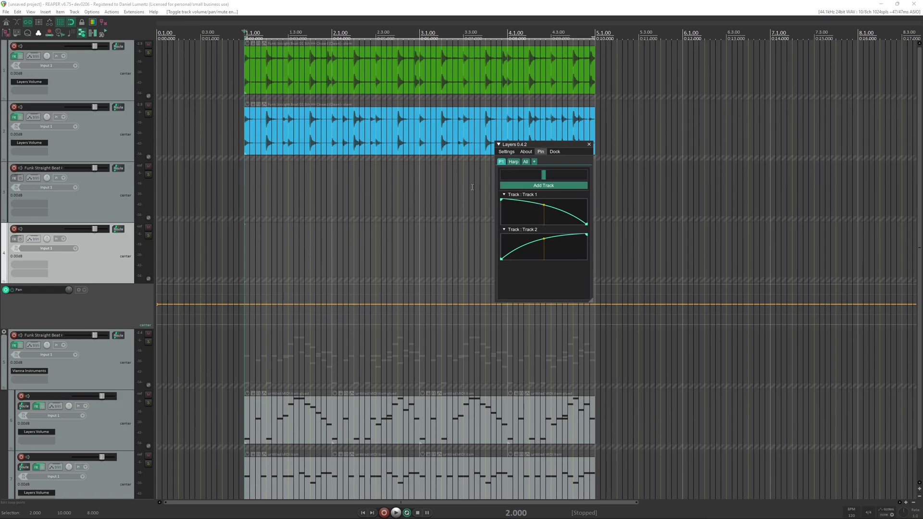
Draw a zigzag of repeated peaks and dips on track 4's pan envelope from measure 1 to mid-measure 2.
{"action": "left_click_drag", "start_coordinate": [253, 304], "coordinate": [310, 290]}
{"action": "left_click_drag", "start_coordinate": [326, 298], "coordinate": [326, 299]}
{"action": "left_click", "coordinate": [331, 316]}
{"action": "left_click", "coordinate": [376, 295]}
{"action": "left_click", "coordinate": [409, 321]}
{"action": "mouse_move", "coordinate": [254, 316]}
{"action": "left_mouse_down"}
{"action": "mouse_move", "coordinate": [367, 317]}
{"action": "mouse_move", "coordinate": [379, 296]}
{"action": "left_mouse_up"}
Play the project to watch P1 follow the envelope, adding a point at the pan envelope's upper limit shortly before 3.3.
{"action": "key", "text": "space"}
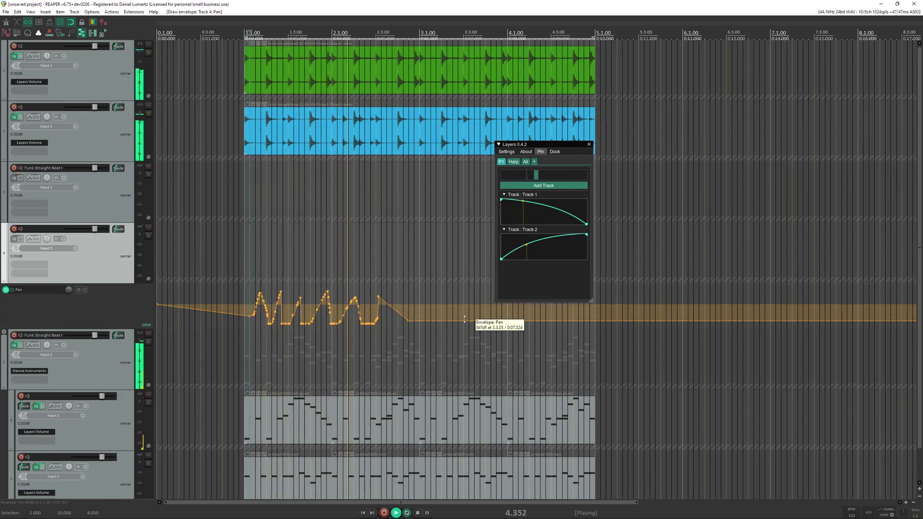
{"action": "left_click_drag", "start_coordinate": [452, 321], "coordinate": [480, 254]}
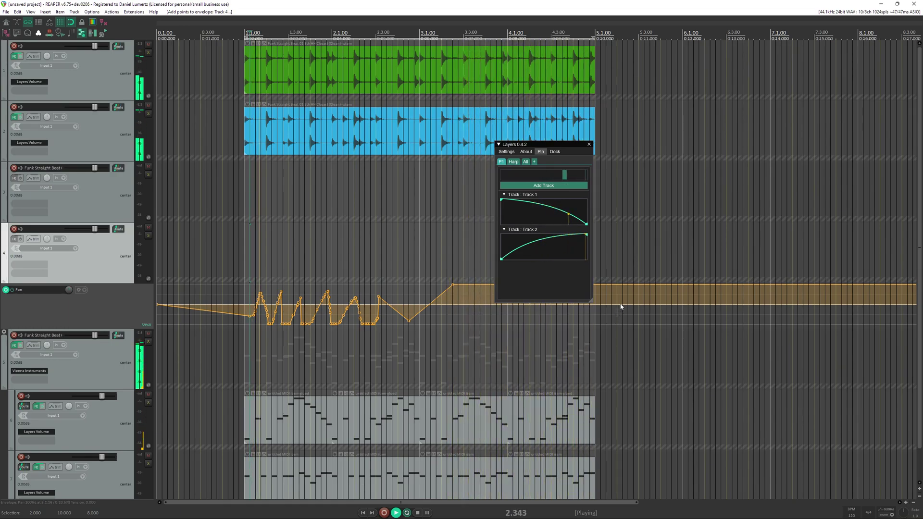
{"action": "key", "text": "space"}
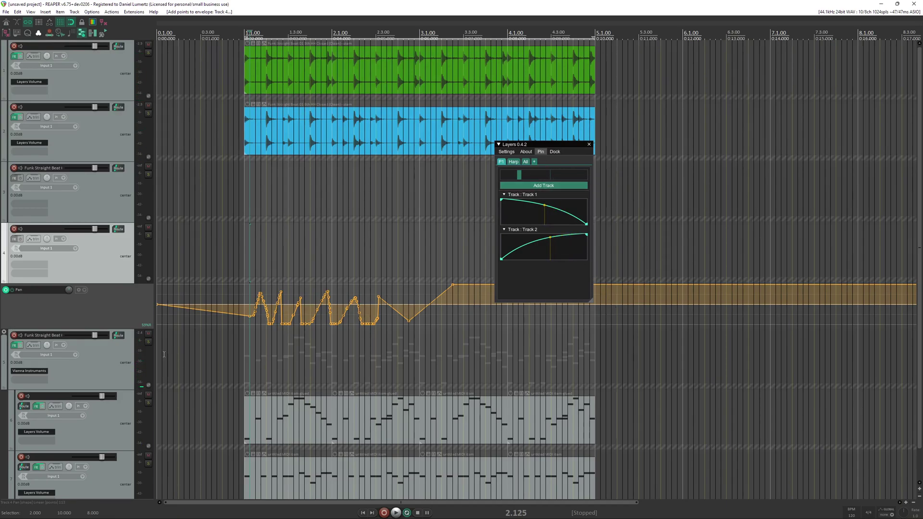
Set parameter P1's Slope Up and Slope Down to 0.
{"action": "right_click", "coordinate": [527, 177]}
{"action": "left_click", "coordinate": [562, 224]}
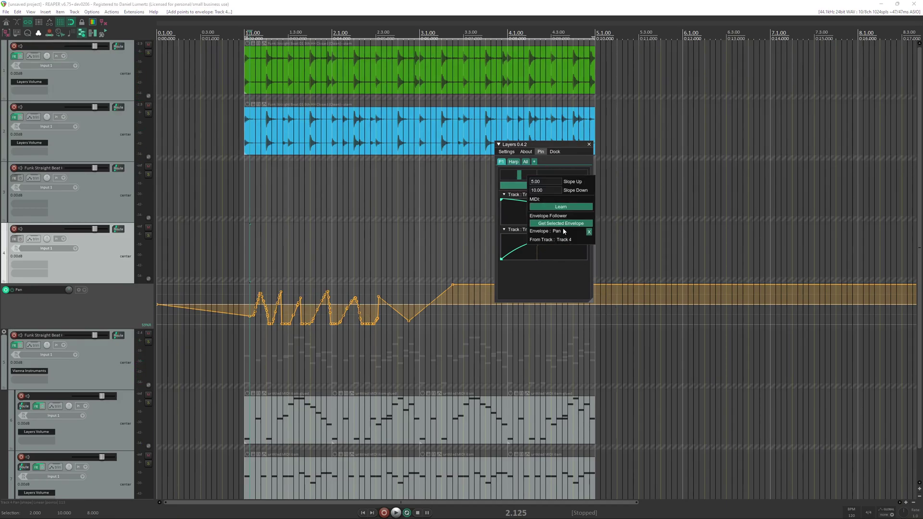
{"action": "double_click", "coordinate": [547, 181]}
{"action": "type", "text": "0"}
{"action": "double_click", "coordinate": [544, 188]}
{"action": "left_click", "coordinate": [526, 275]}
Set Track 1's target Slope Down to 0 and check P1's own slope settings.
{"action": "right_click", "coordinate": [528, 201]}
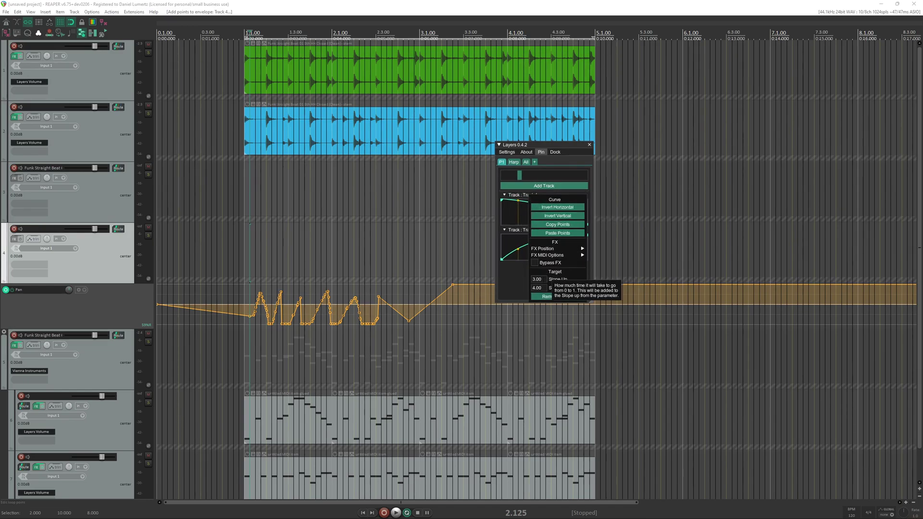
{"action": "double_click", "coordinate": [538, 287]}
{"action": "type", "text": "0"}
{"action": "left_click", "coordinate": [529, 298]}
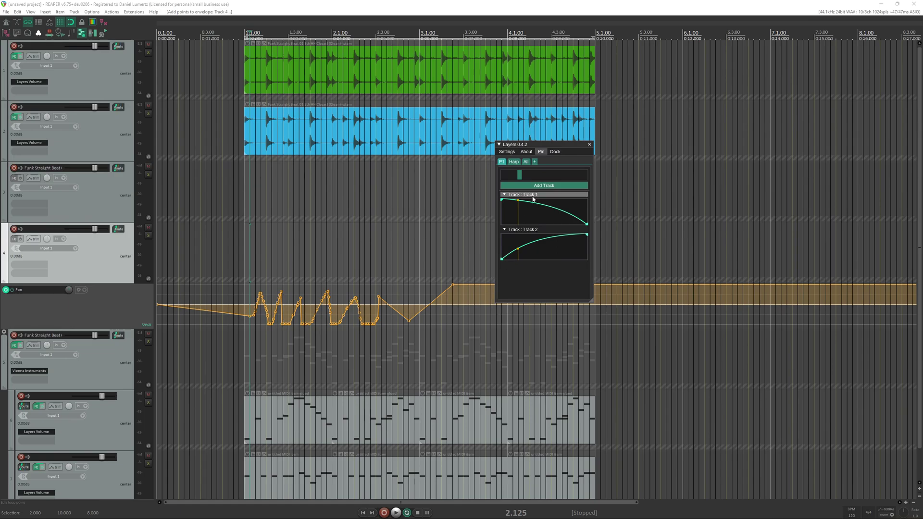
{"action": "right_click", "coordinate": [526, 176]}
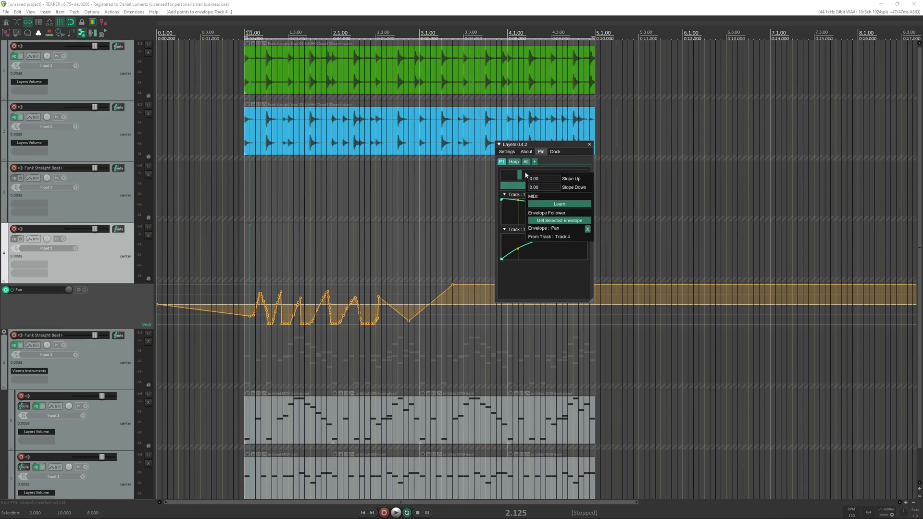
Delete all drawn points from track 4's pan envelope and remove that envelope as P1's envelope follower.
{"action": "left_click_drag", "start_coordinate": [176, 261], "coordinate": [436, 339]}
{"action": "left_click_drag", "start_coordinate": [516, 346], "coordinate": [229, 220]}
{"action": "key", "text": "Delete"}
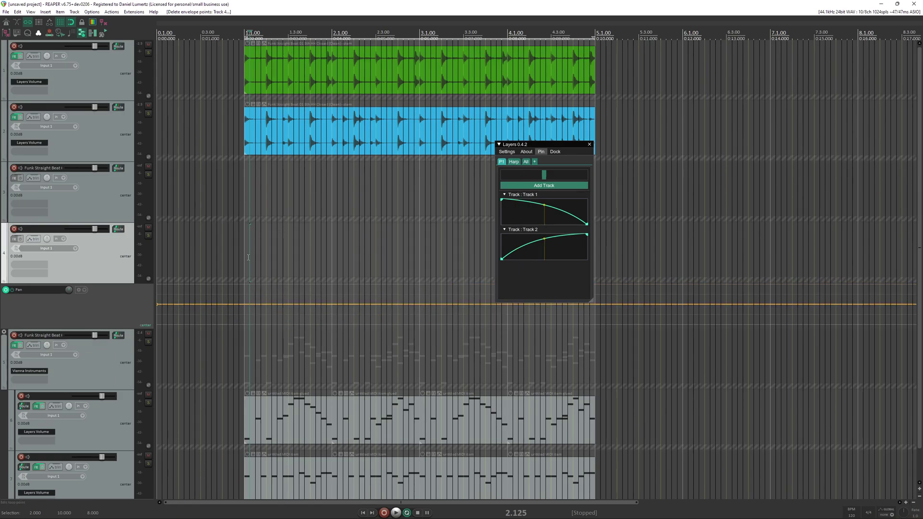
{"action": "right_click", "coordinate": [541, 175]}
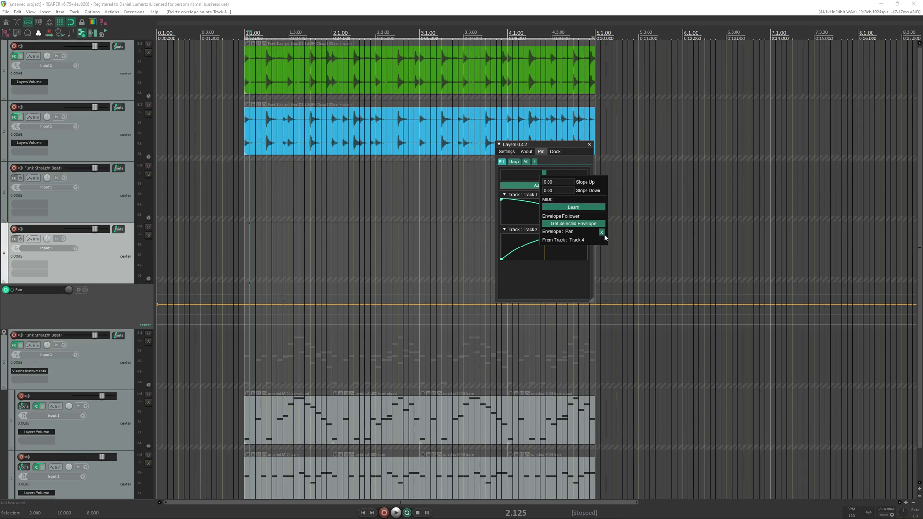
{"action": "left_click", "coordinate": [284, 243]}
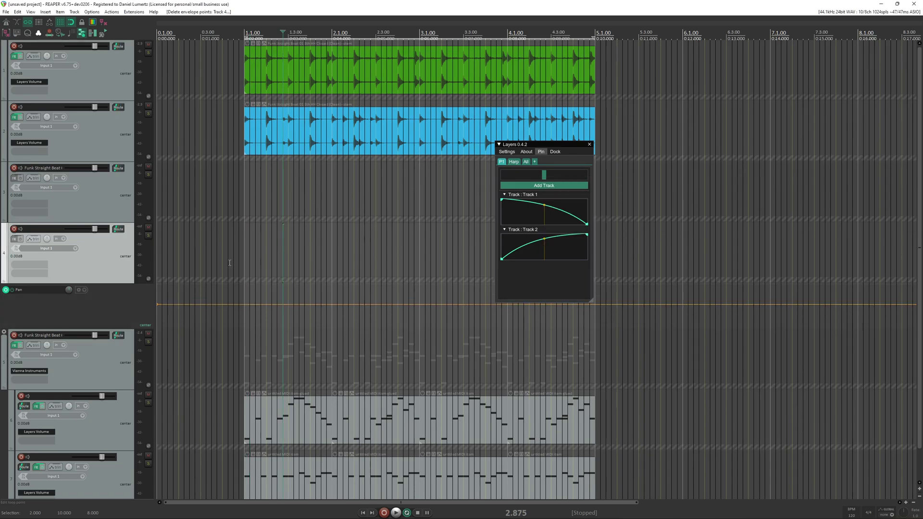
Draw an empty MIDI item on track 4 from measure 1 to measure 5 and enable its take Volume envelope.
{"action": "left_click_drag", "start_coordinate": [245, 259], "coordinate": [594, 260]}
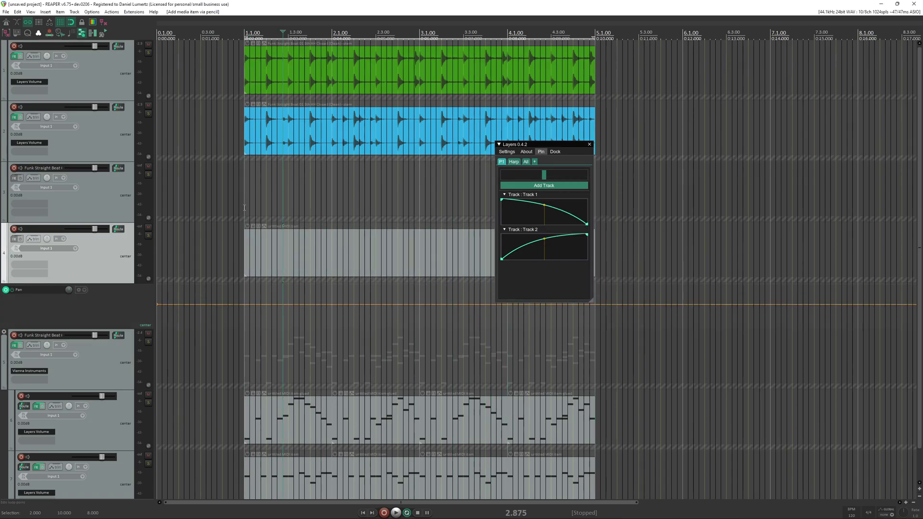
{"action": "left_click", "coordinate": [261, 225]}
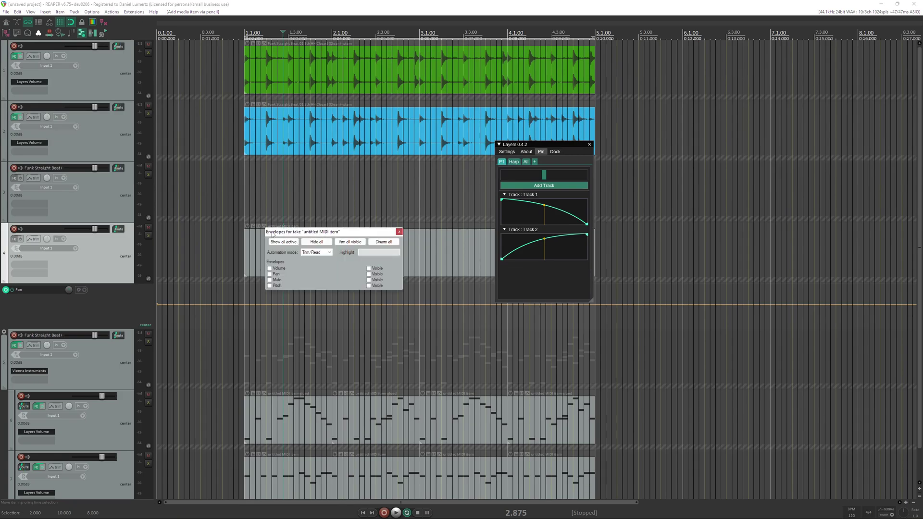
{"action": "left_click", "coordinate": [269, 268]}
{"action": "left_click", "coordinate": [399, 232]}
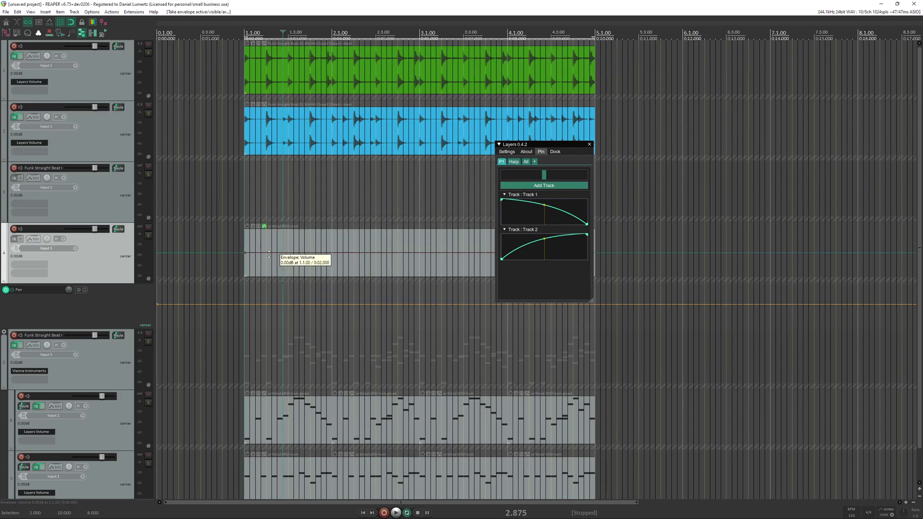
Assign the take's Volume envelope to P1's envelope follower and shape it with a rise, a sharp dip before measure 2 and another rise.
{"action": "right_click", "coordinate": [517, 176]}
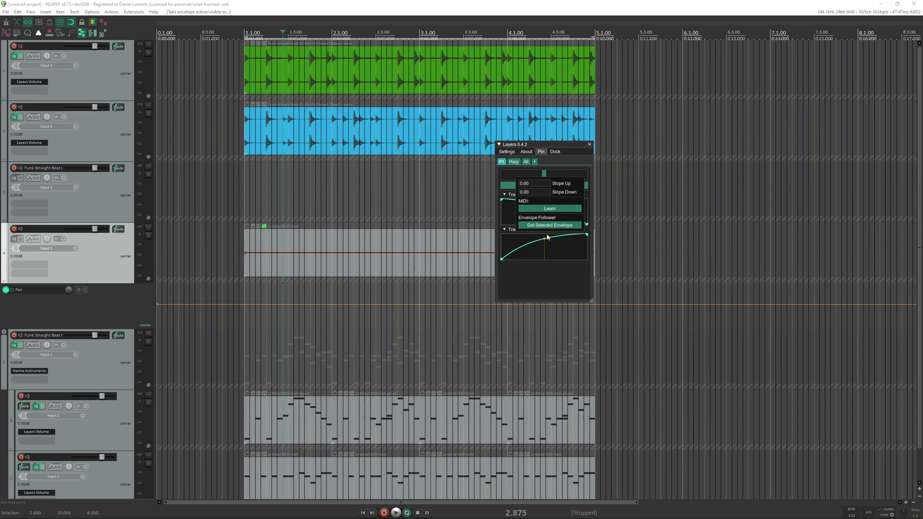
{"action": "left_click", "coordinate": [543, 226]}
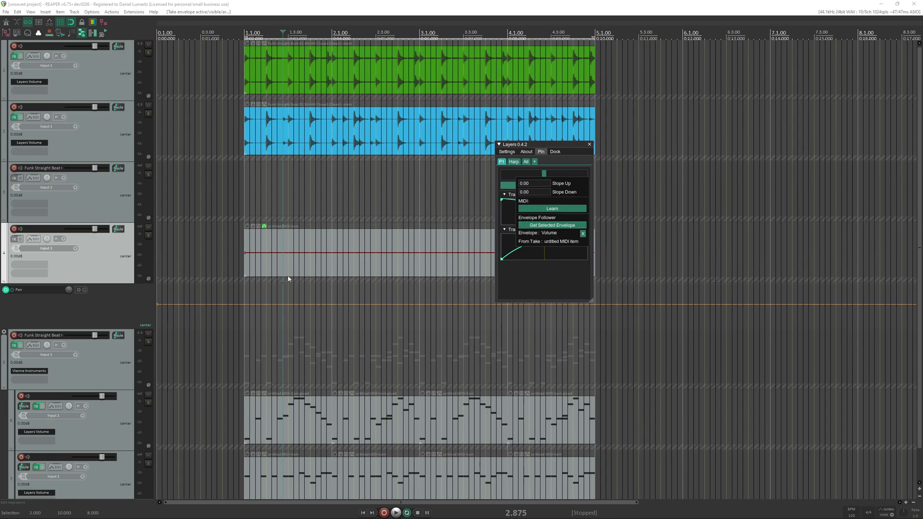
{"action": "left_click_drag", "start_coordinate": [258, 252], "coordinate": [308, 202]}
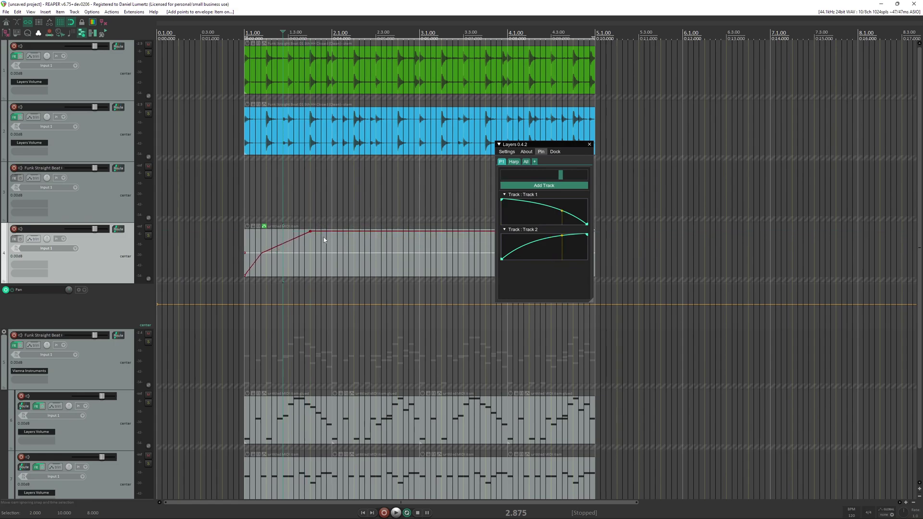
{"action": "left_click_drag", "start_coordinate": [321, 232], "coordinate": [354, 230]}
Play the project from just before measure 1 to watch P1 follow the take volume envelope.
{"action": "left_click", "coordinate": [230, 200]}
{"action": "key", "text": "space"}
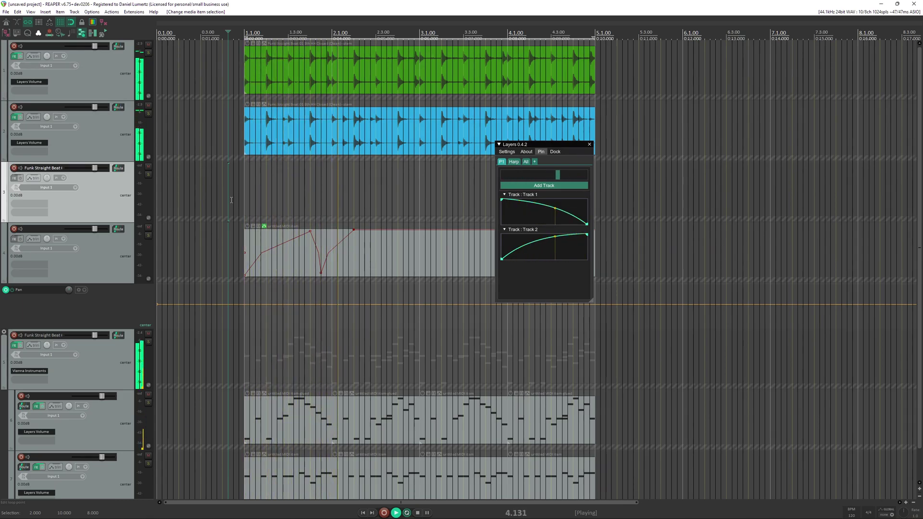
{"action": "key", "text": "space"}
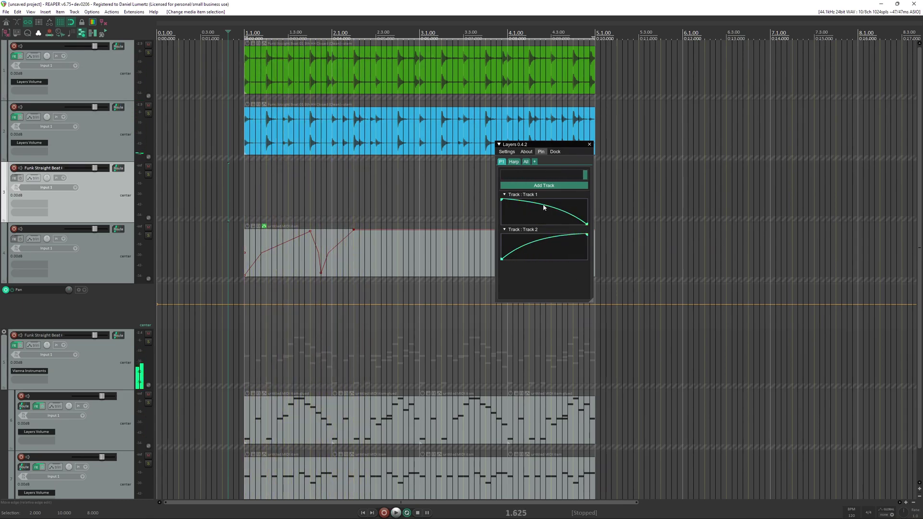
Move track 4's MIDI item to start at measure 3 and shorten its end.
{"action": "left_click_drag", "start_coordinate": [419, 243], "coordinate": [595, 260]}
{"action": "left_click_drag", "start_coordinate": [772, 254], "coordinate": [565, 255]}
Play from mid-measure 2 to watch how P1 behaves before and inside the moved MIDI item.
{"action": "left_click", "coordinate": [377, 205]}
{"action": "key", "text": "space"}
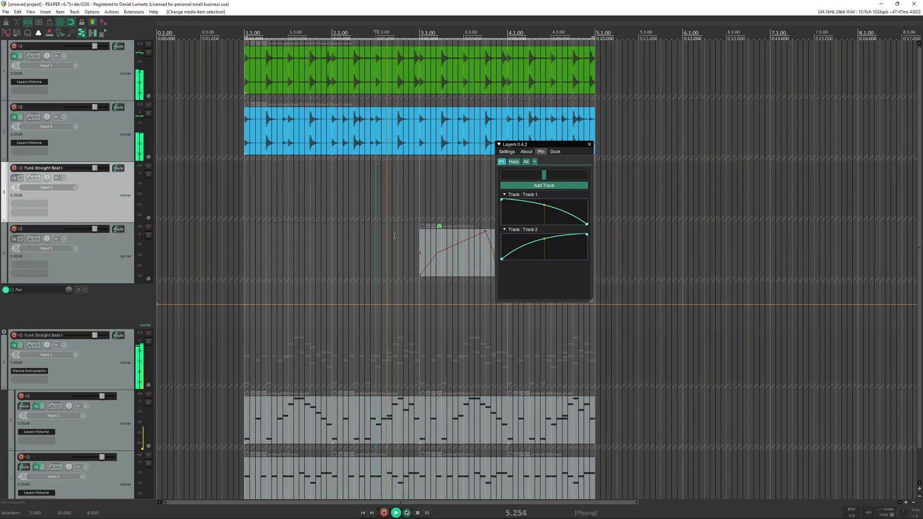
{"action": "left_click_drag", "start_coordinate": [451, 247], "coordinate": [500, 288]}
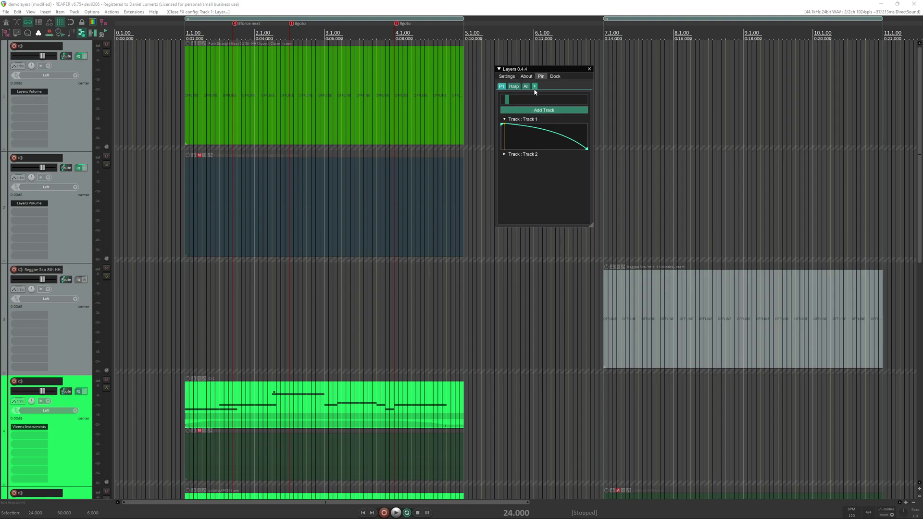
Bypass the FX of P1's Track 1 target and re-enable it.
{"action": "right_click", "coordinate": [525, 126]}
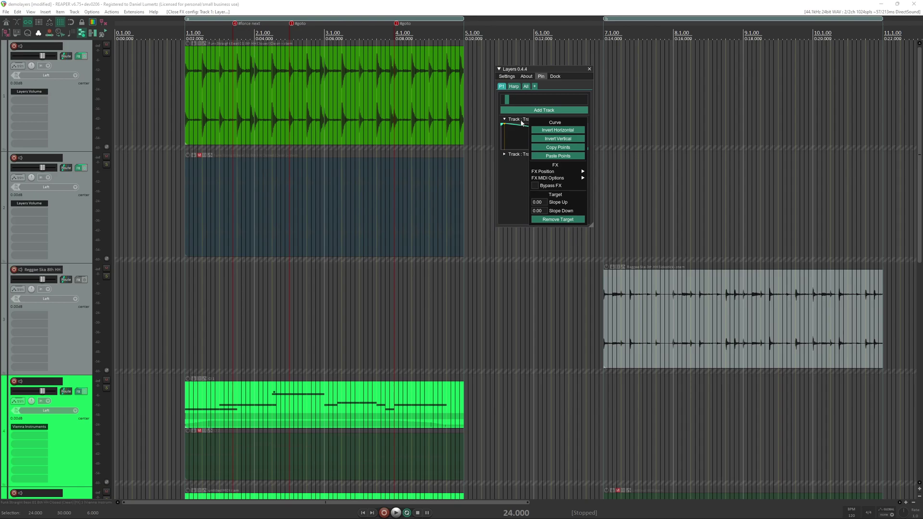
{"action": "left_click", "coordinate": [551, 185]}
{"action": "left_click", "coordinate": [550, 186]}
{"action": "left_click", "coordinate": [521, 196]}
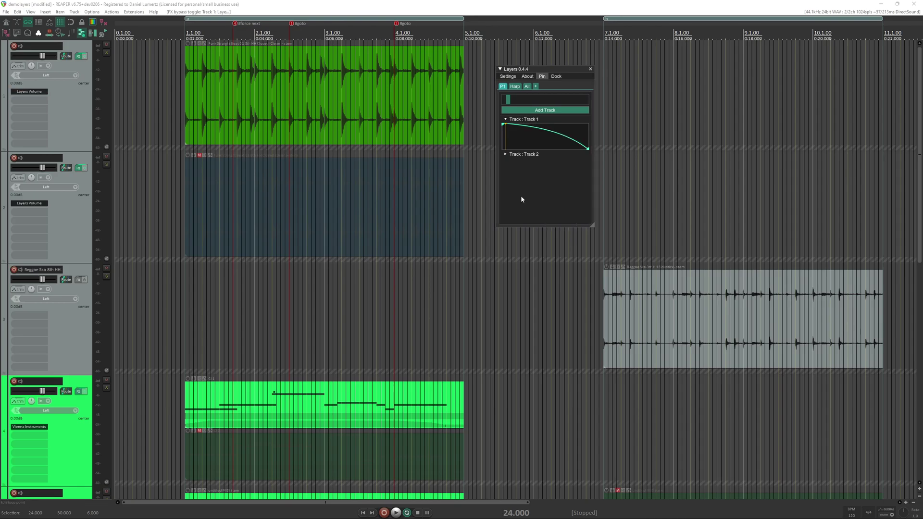
Turn on Bypass in the Layers script's project settings for all target tracks and turn it off again.
{"action": "left_click", "coordinate": [509, 77]}
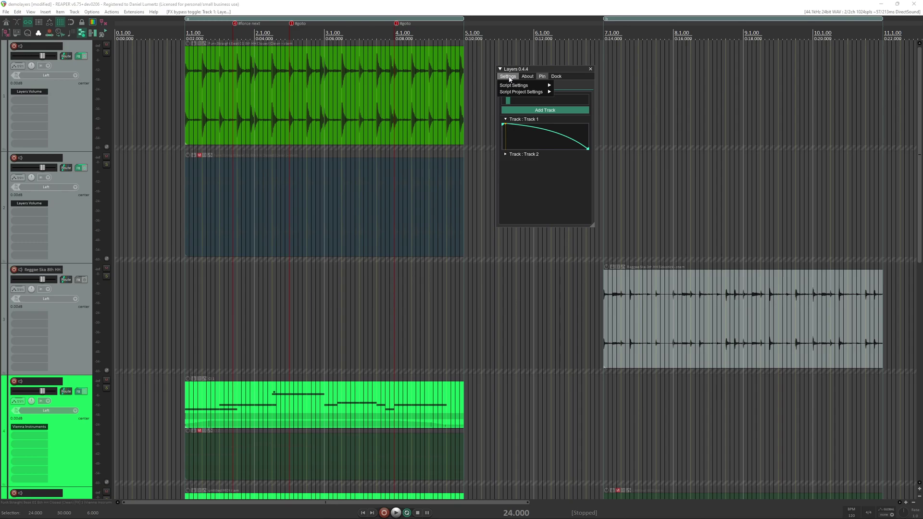
{"action": "mouse_move", "coordinate": [521, 95]}
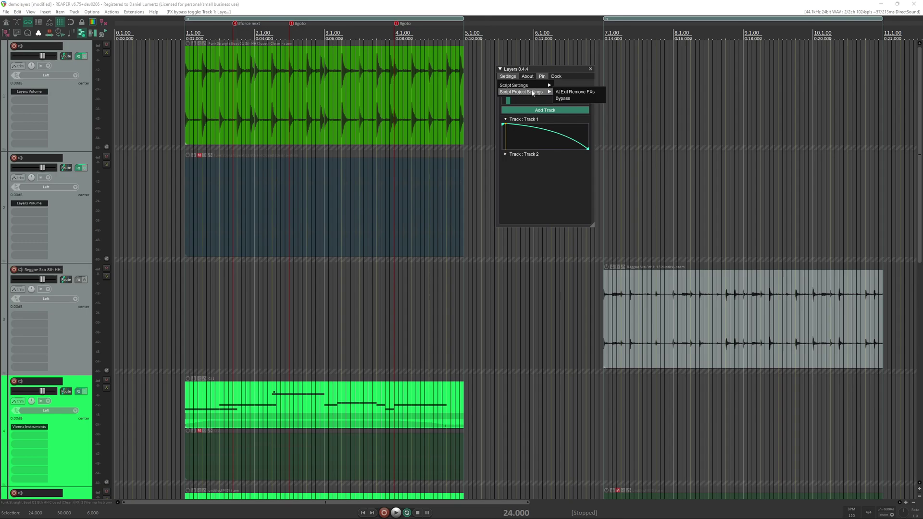
{"action": "left_click", "coordinate": [563, 99]}
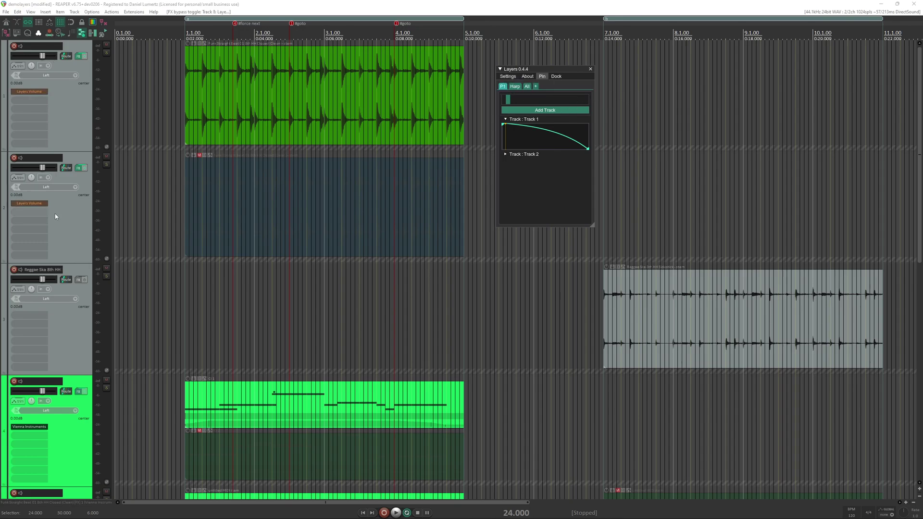
{"action": "left_click", "coordinate": [507, 76]}
{"action": "mouse_move", "coordinate": [521, 95]}
{"action": "left_click", "coordinate": [562, 99]}
Enable removing the FX at exit in the script's project settings, and close and reopen the Layers script.
{"action": "left_click", "coordinate": [504, 78]}
{"action": "mouse_move", "coordinate": [506, 93]}
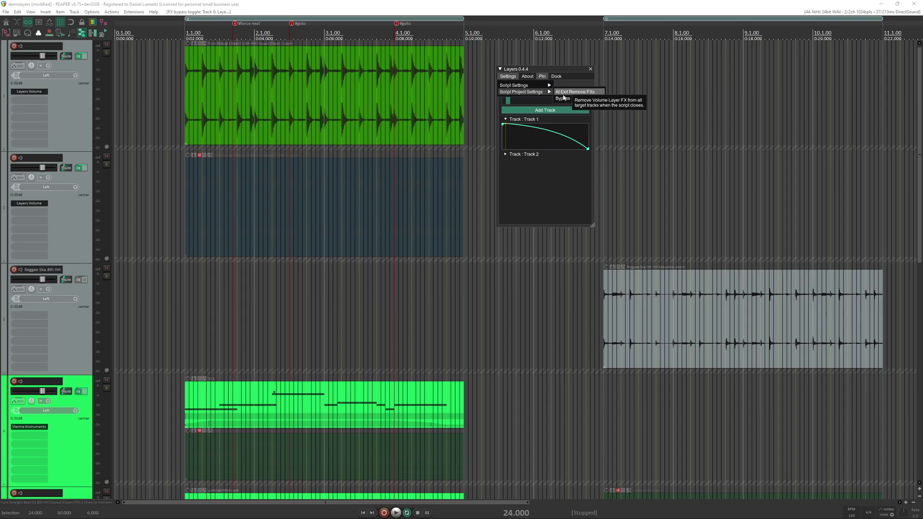
{"action": "left_click", "coordinate": [564, 97]}
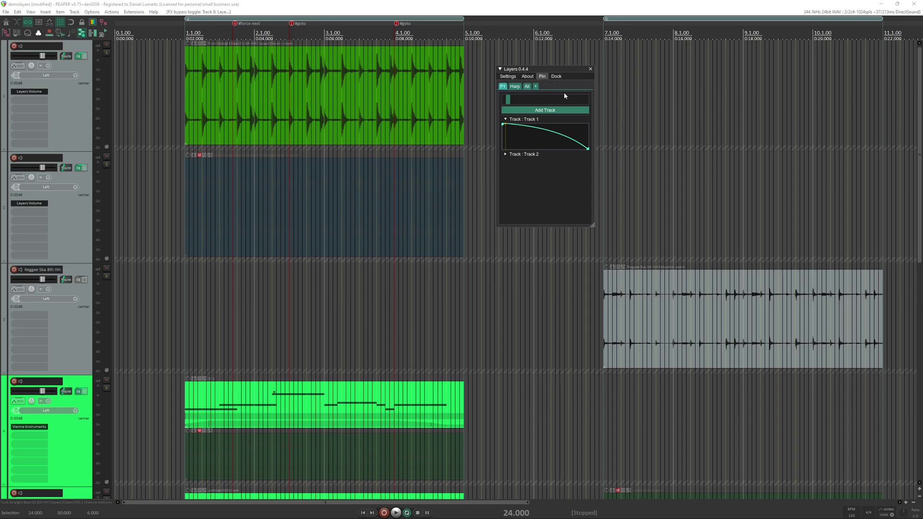
{"action": "left_click", "coordinate": [590, 69]}
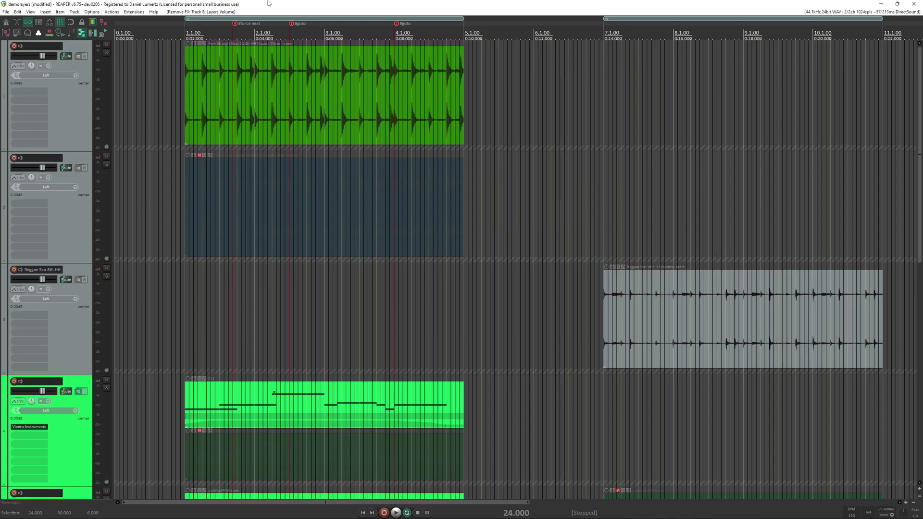
{"action": "key", "text": "ctrl+l"}
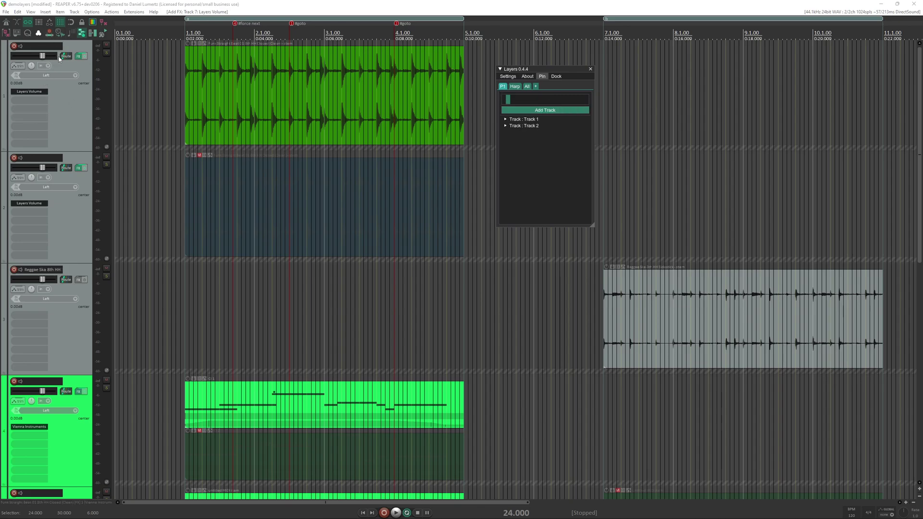
Disable removing the FX at exit in the script's project settings and close the Layers script.
{"action": "left_click", "coordinate": [507, 75]}
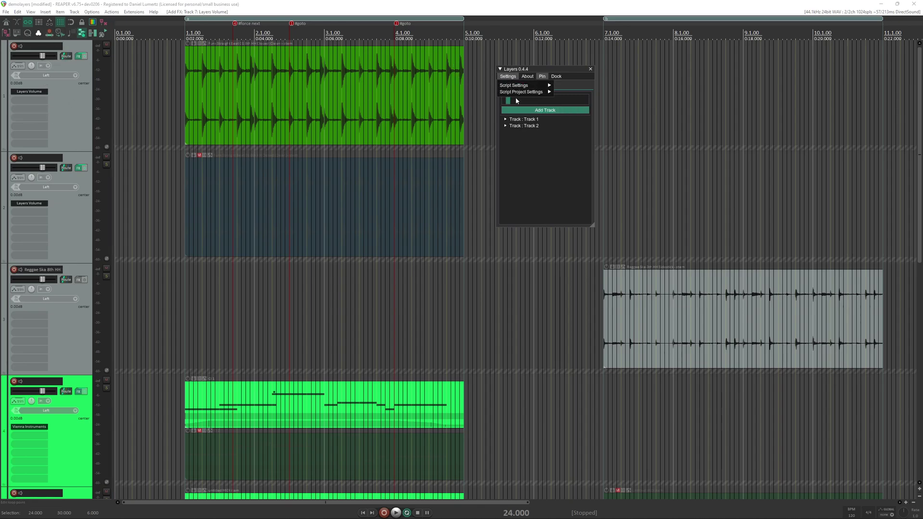
{"action": "left_click", "coordinate": [559, 92]}
{"action": "left_click", "coordinate": [590, 69]}
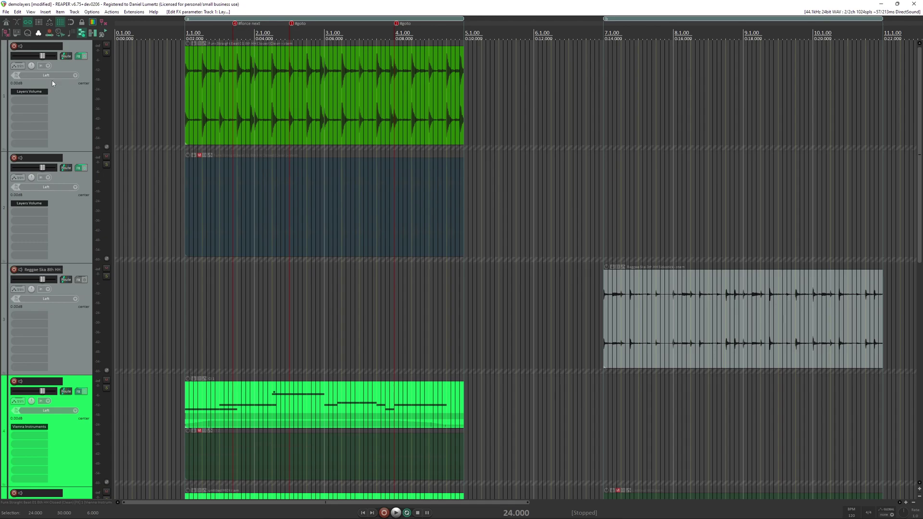
Open Track 1's Layers Volume FX window and reopen the Layers script beside it.
{"action": "left_click", "coordinate": [47, 92]}
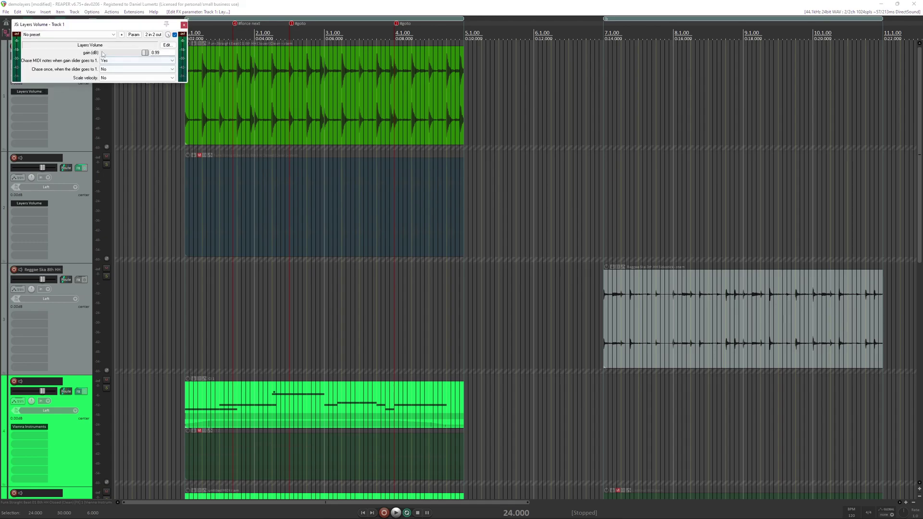
{"action": "left_click", "coordinate": [332, 4]}
{"action": "key", "text": "l"}
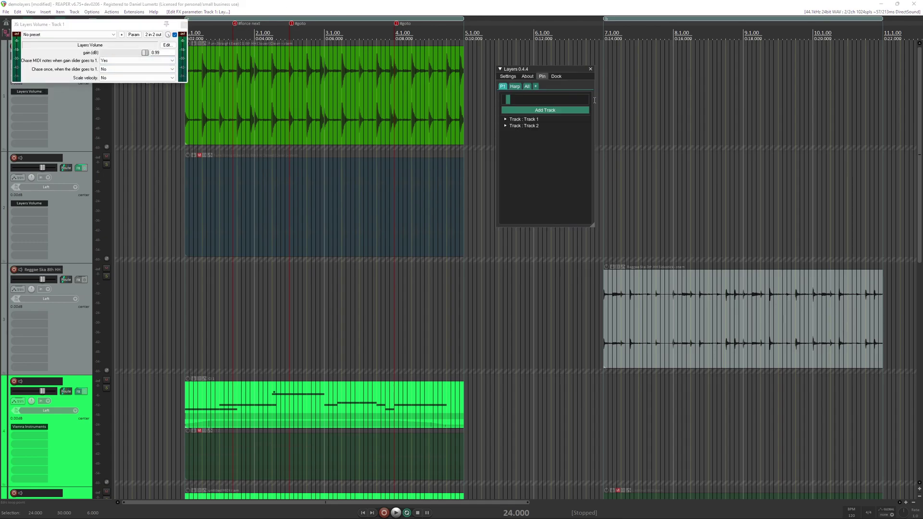
Raise P1 to about three quarters of its range, viewing Track 1's curve, and close the Layers script.
{"action": "left_click_drag", "start_coordinate": [510, 103], "coordinate": [567, 102]}
{"action": "left_click", "coordinate": [529, 119]}
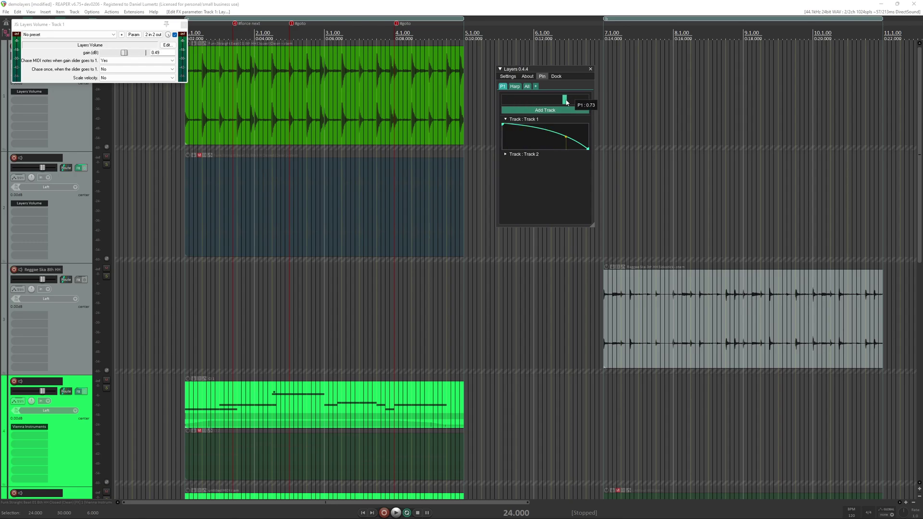
{"action": "left_click", "coordinate": [590, 68]}
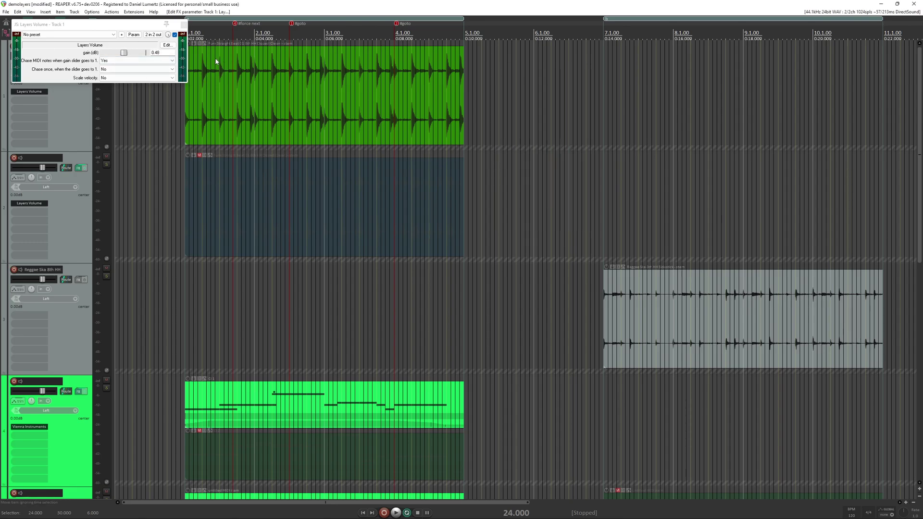